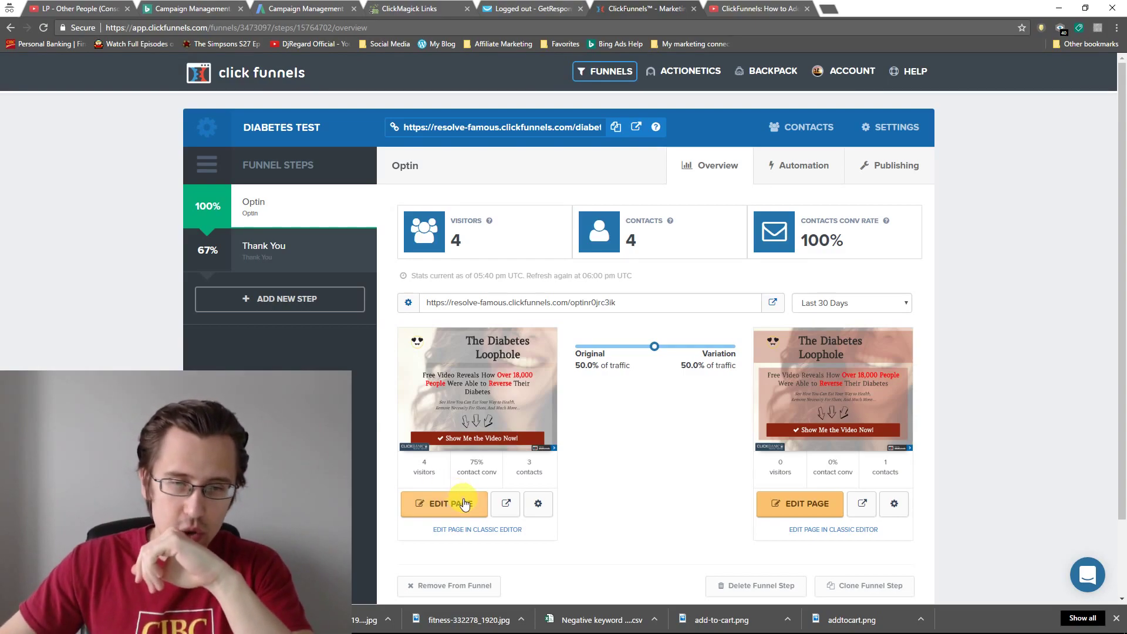
Step: Open the optin page in the editor and drop a one-column row below The Diabetes Loophole headline
left_click(460, 503)
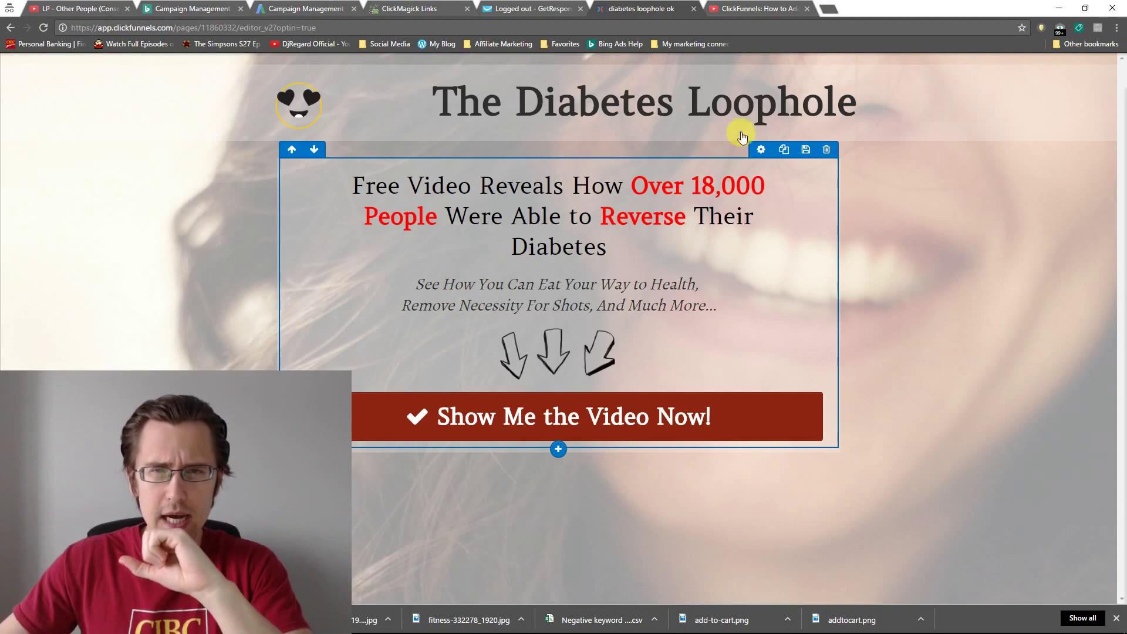
mouse_move(770, 81)
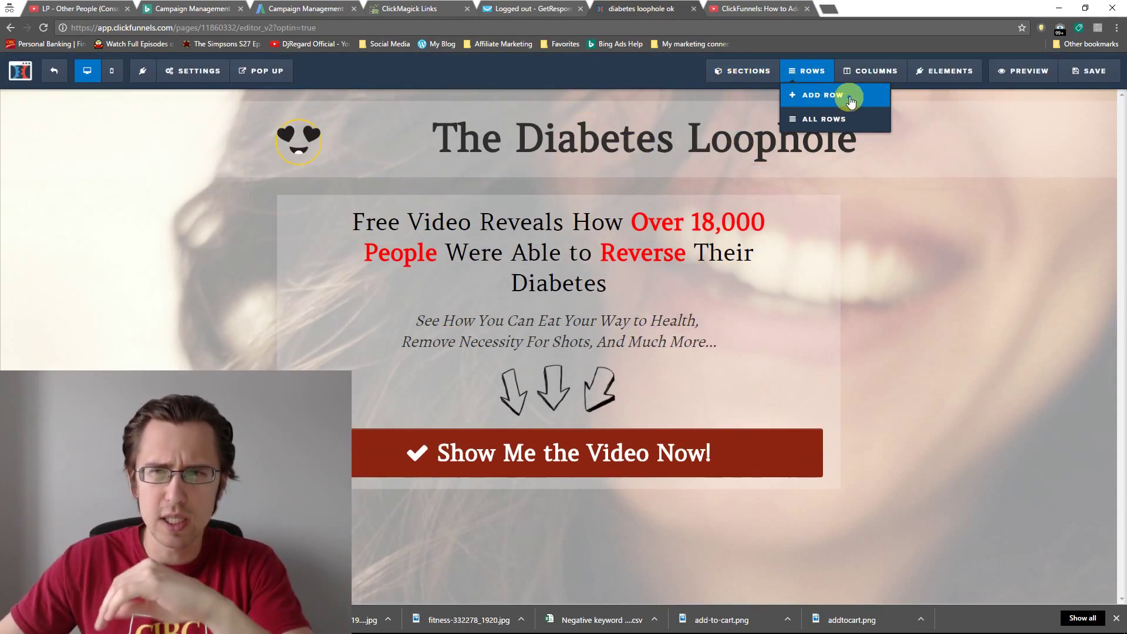
left_click(827, 99)
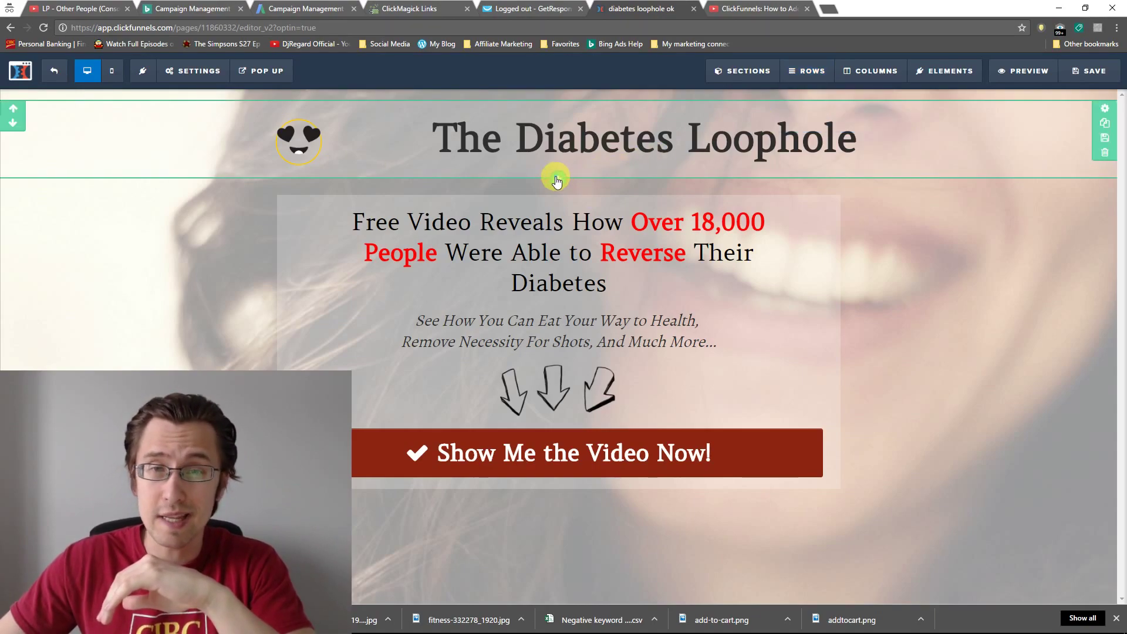
left_click_drag(679, 138, 820, 98)
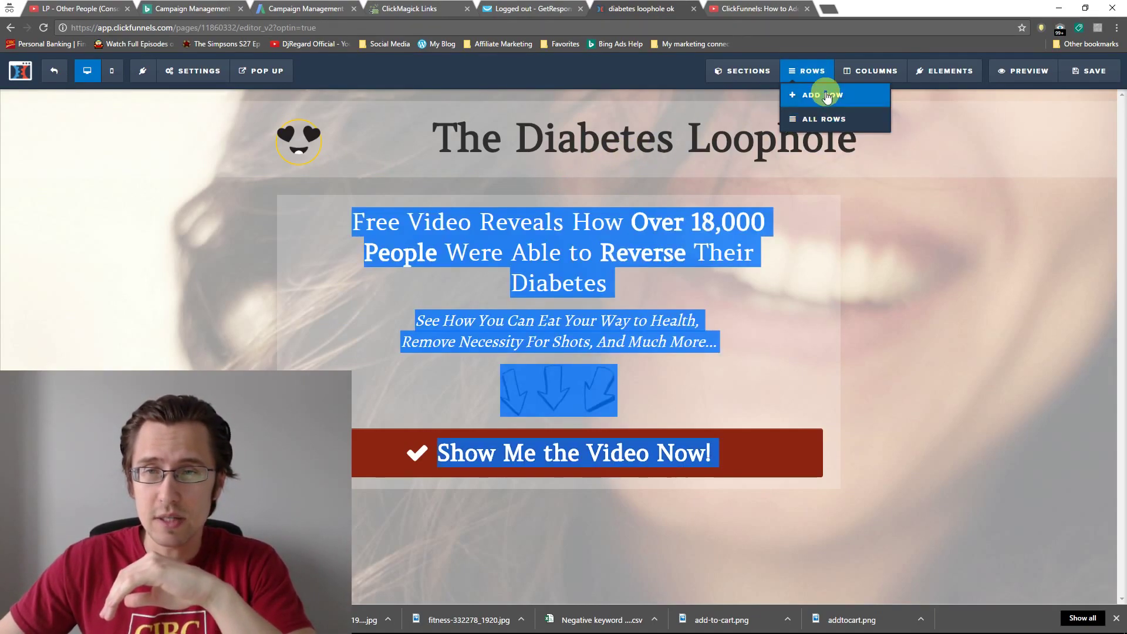
left_click(819, 98)
left_click_drag(911, 118, 573, 223)
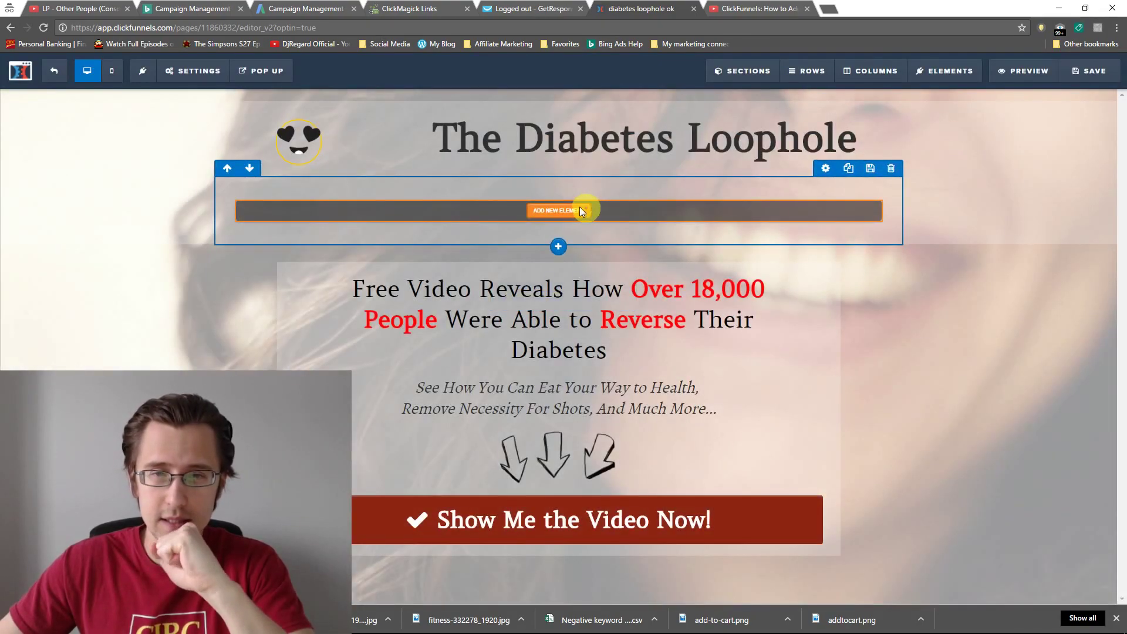
Step: Add a Video element to the new row and copy the YouTube video's URL
left_click(562, 208)
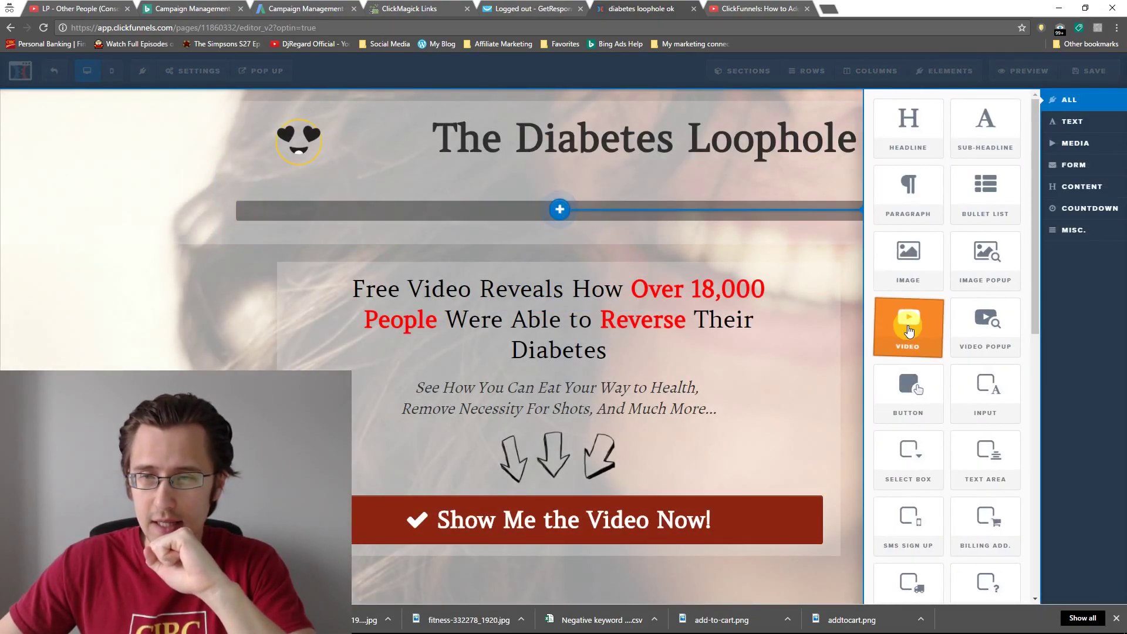
left_click(908, 326)
key("ctrl+Tab")
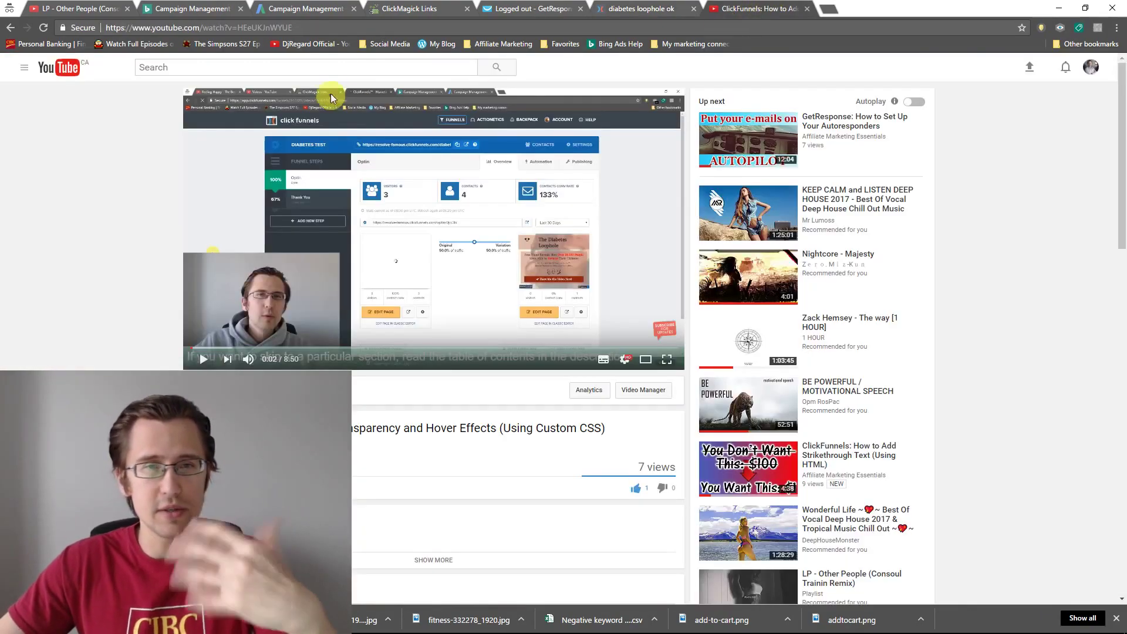
left_click(350, 28)
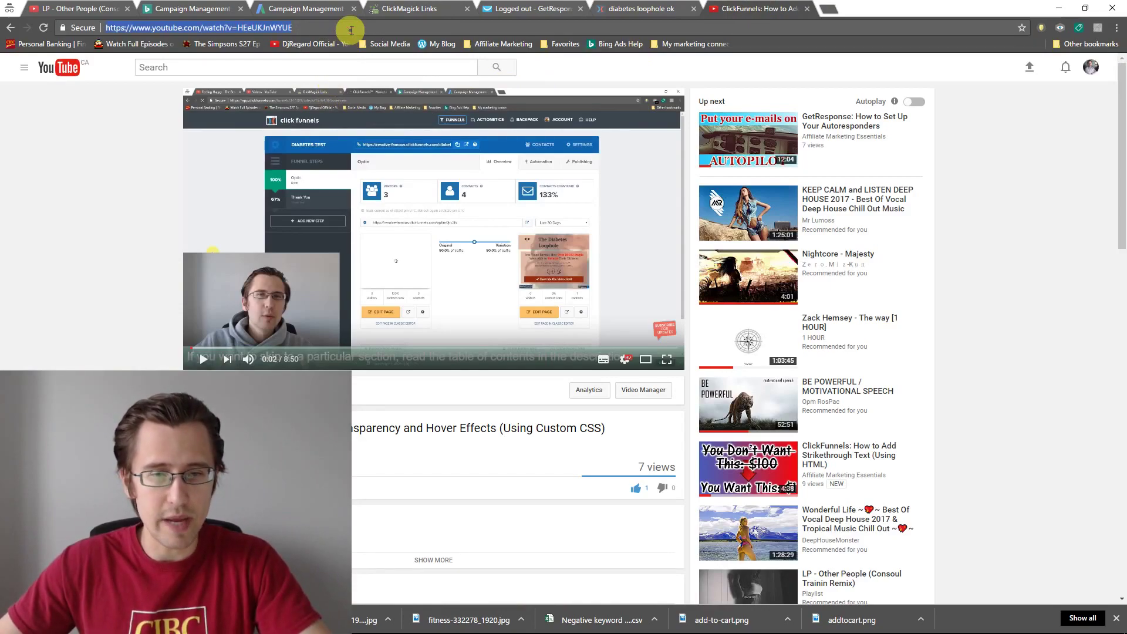
left_click(649, 8)
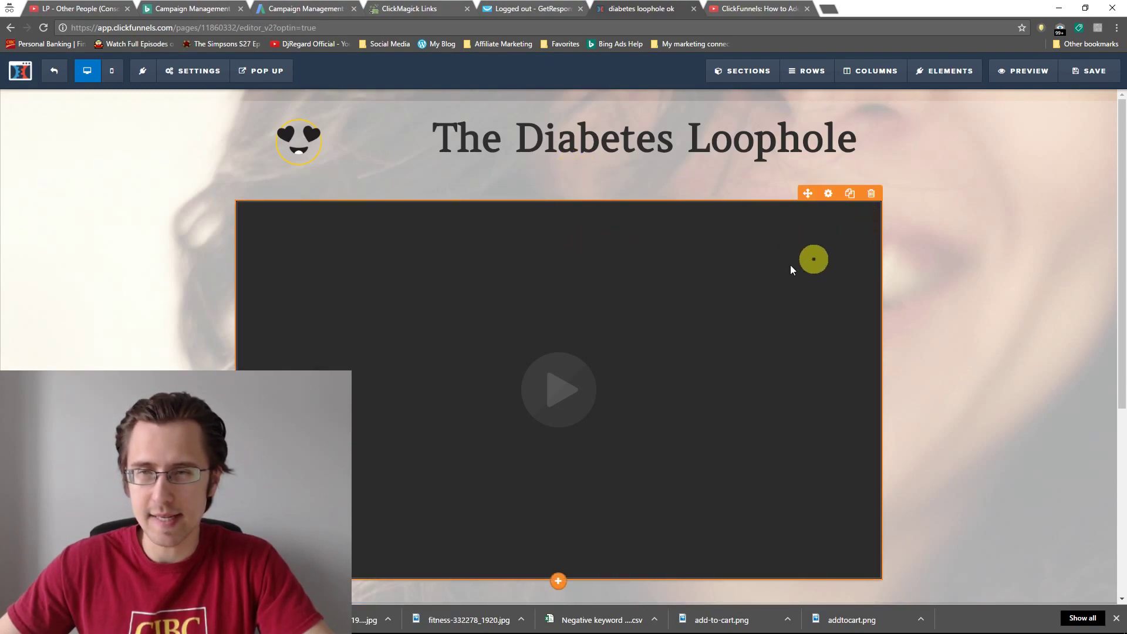
Step: Set the video source to YouTube and paste the copied watch?v=HEeUKJnWYUE link
left_click(828, 194)
left_click(1021, 198)
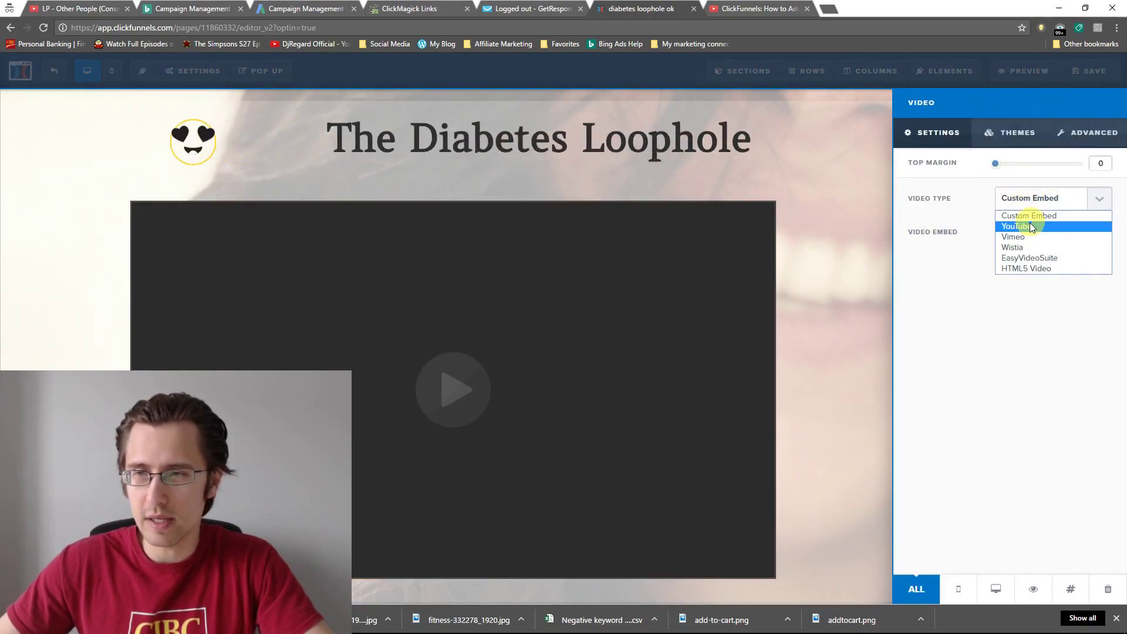
left_click(1024, 224)
left_click(1024, 235)
key("ctrl+v")
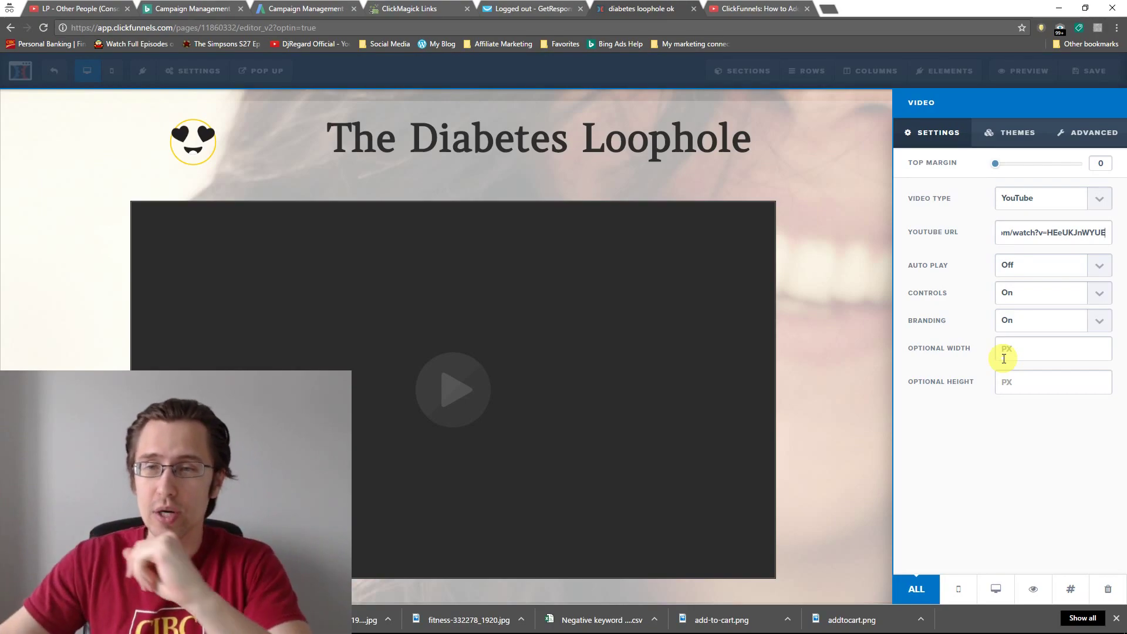
Step: Review the branding and player controls options and leave autoplay off
left_click(1022, 322)
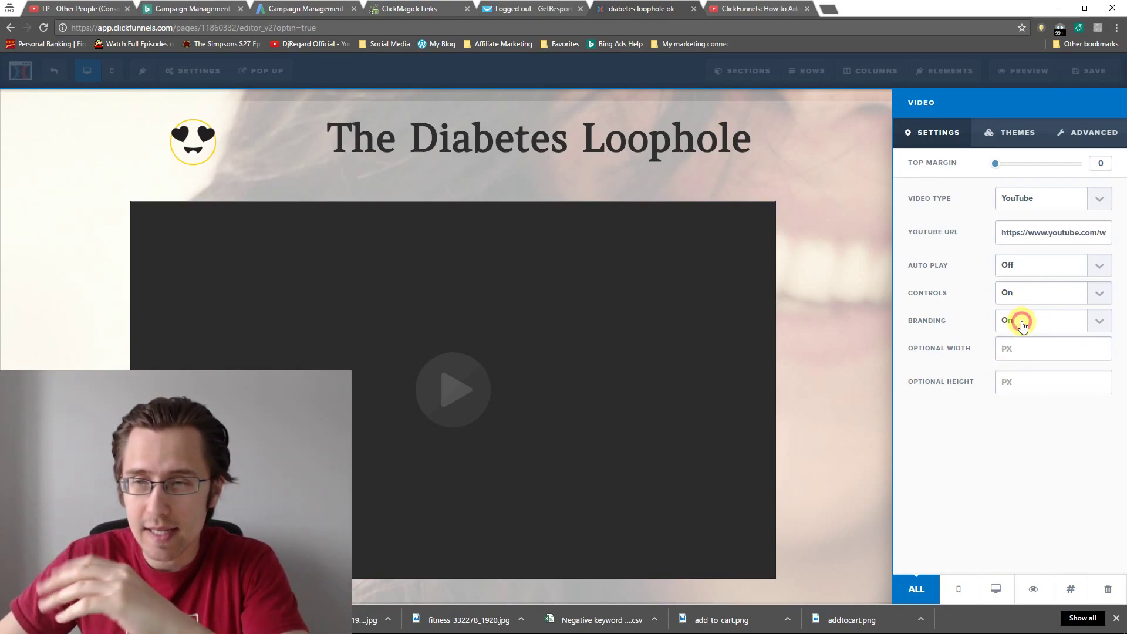
left_click(1019, 292)
left_click(1022, 264)
left_click(1026, 266)
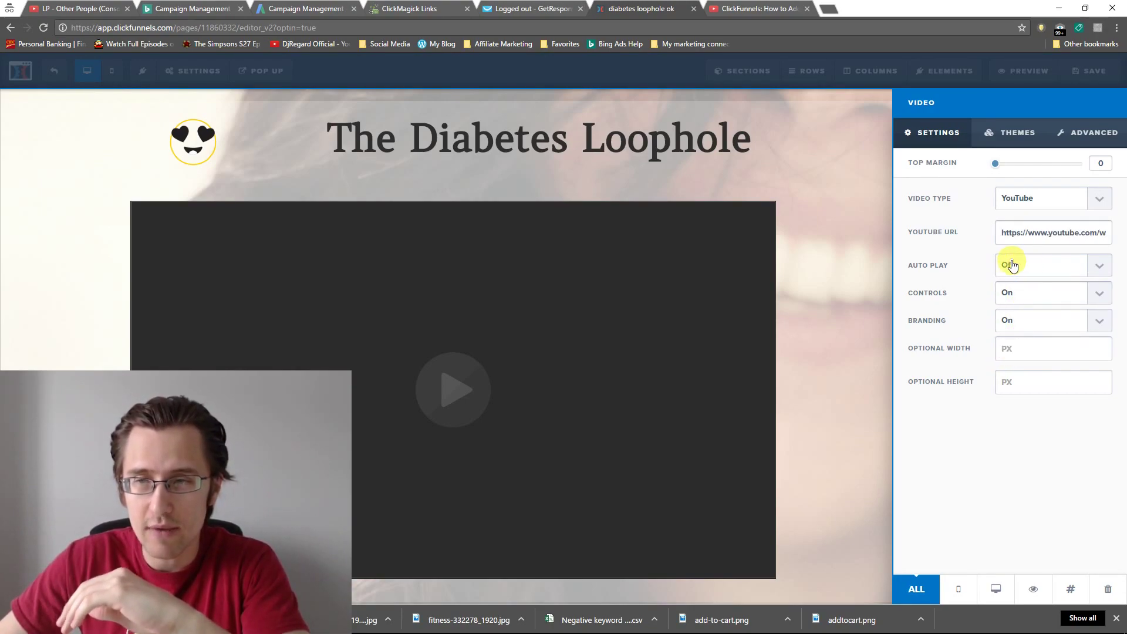
Step: Try three-quarter and half video widths under Advanced, settling on full width
left_click(1051, 133)
left_click(1001, 131)
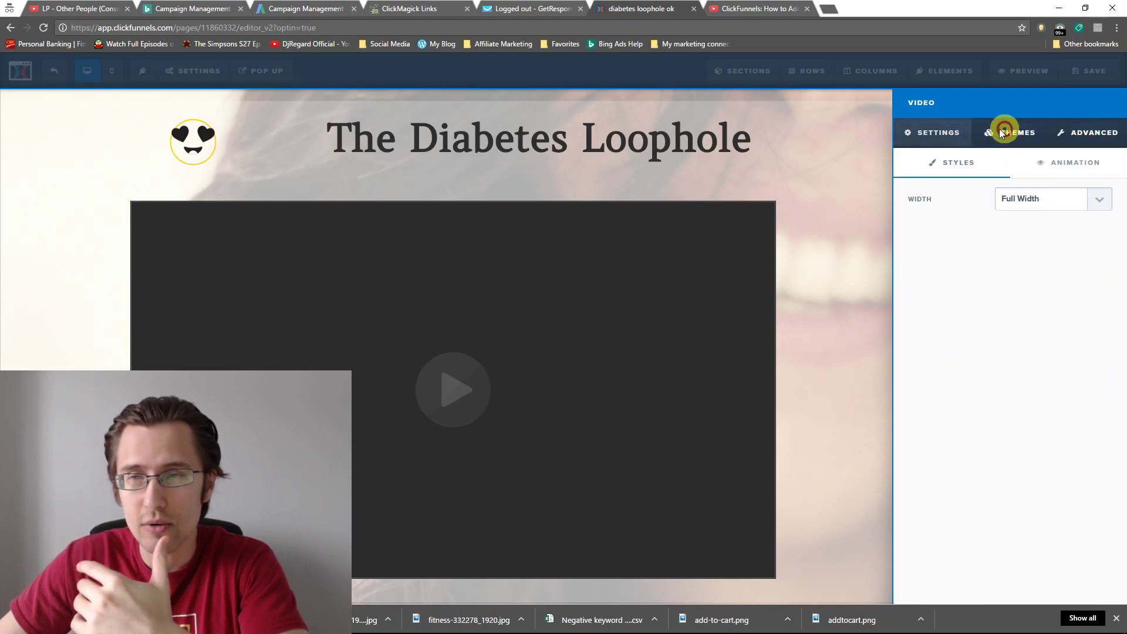
left_click(926, 131)
left_click(1106, 131)
left_click(1042, 202)
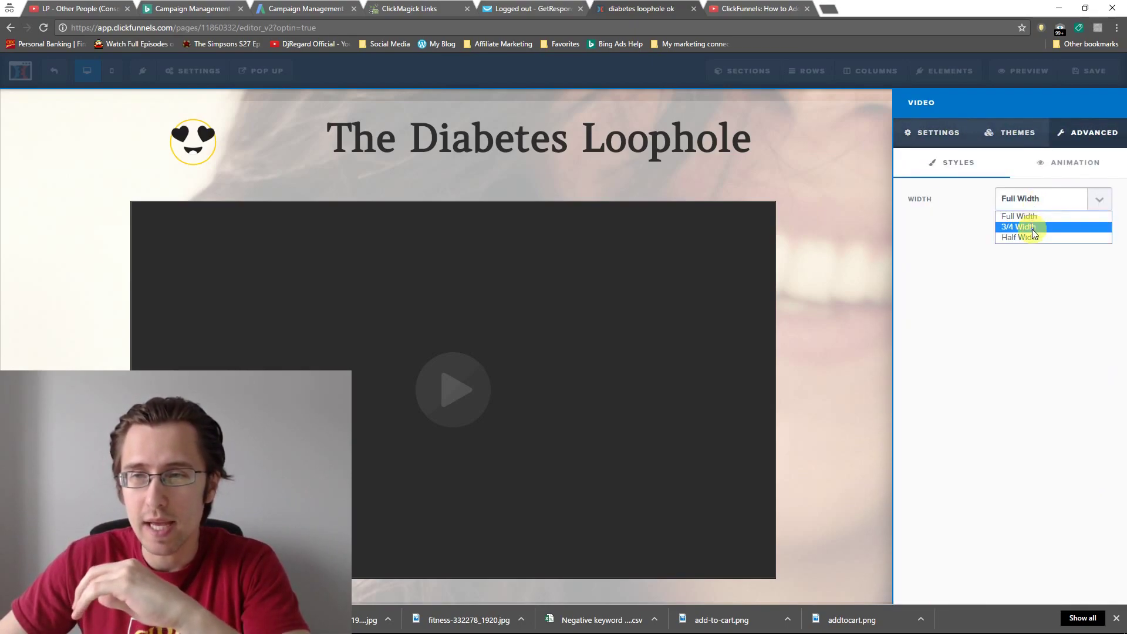
left_click(1032, 224)
left_click(1039, 202)
left_click(1033, 236)
left_click(1040, 201)
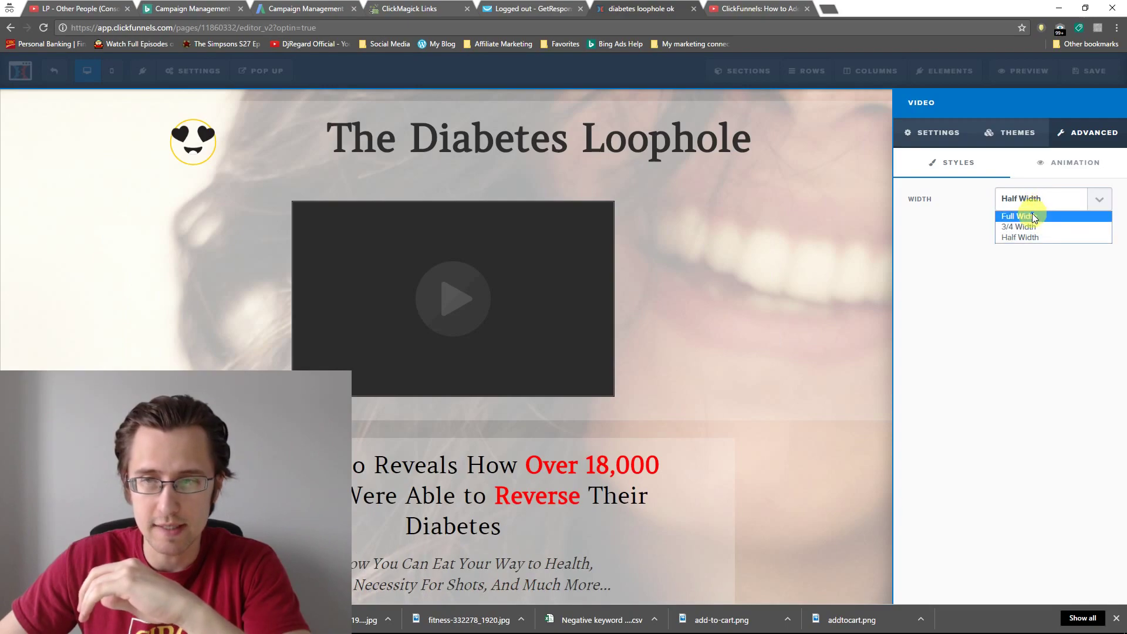
left_click(1027, 216)
left_click(1036, 201)
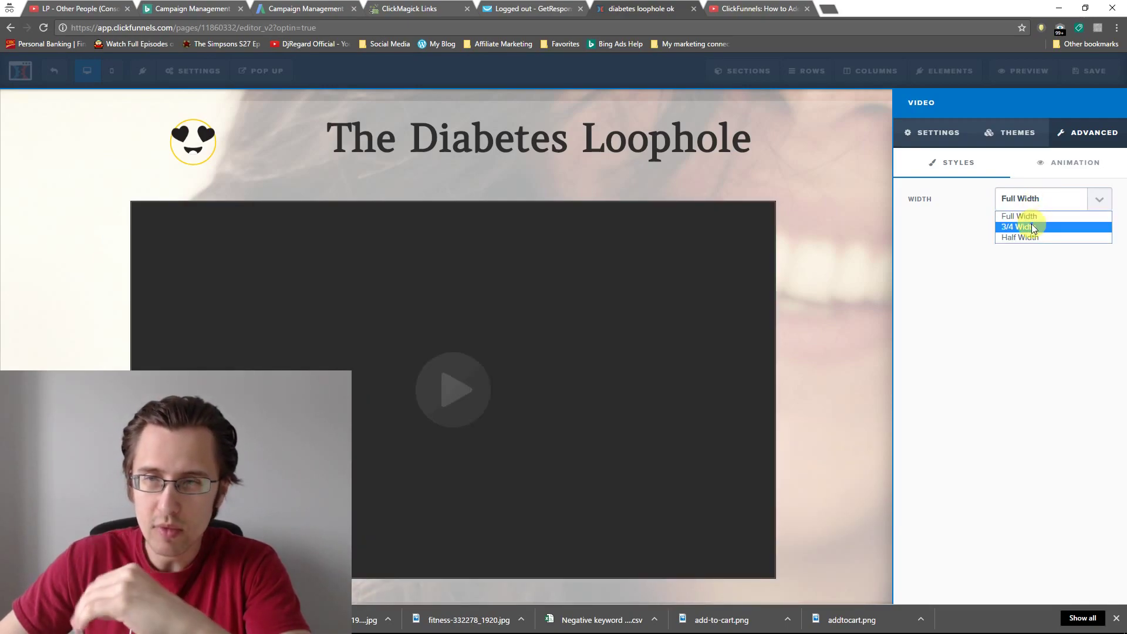
left_click(1033, 227)
left_click(1034, 202)
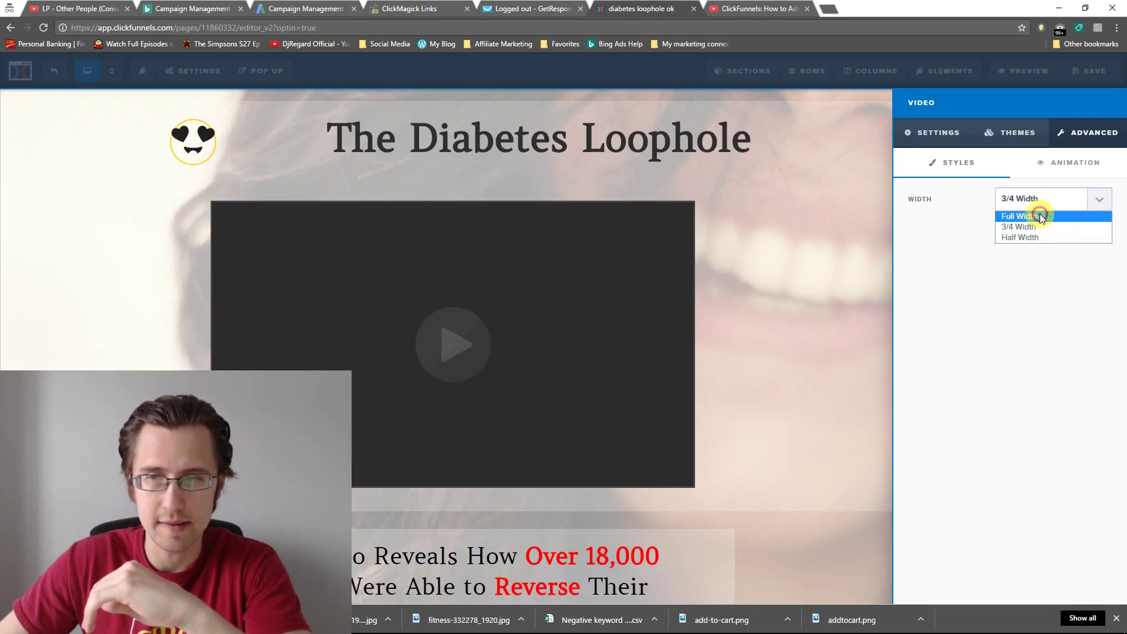
left_click(1034, 216)
left_click(919, 139)
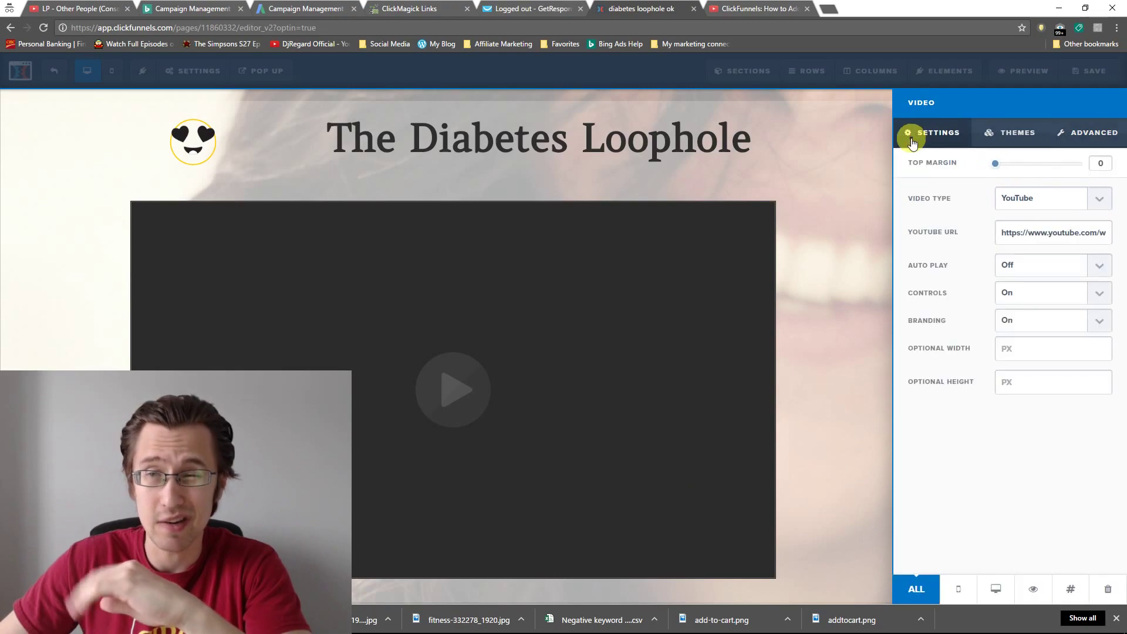
Step: Enter 0 in the Optional Width and Height fields and save the page
left_click(1016, 343)
type("0")
left_click(1015, 380)
type("0")
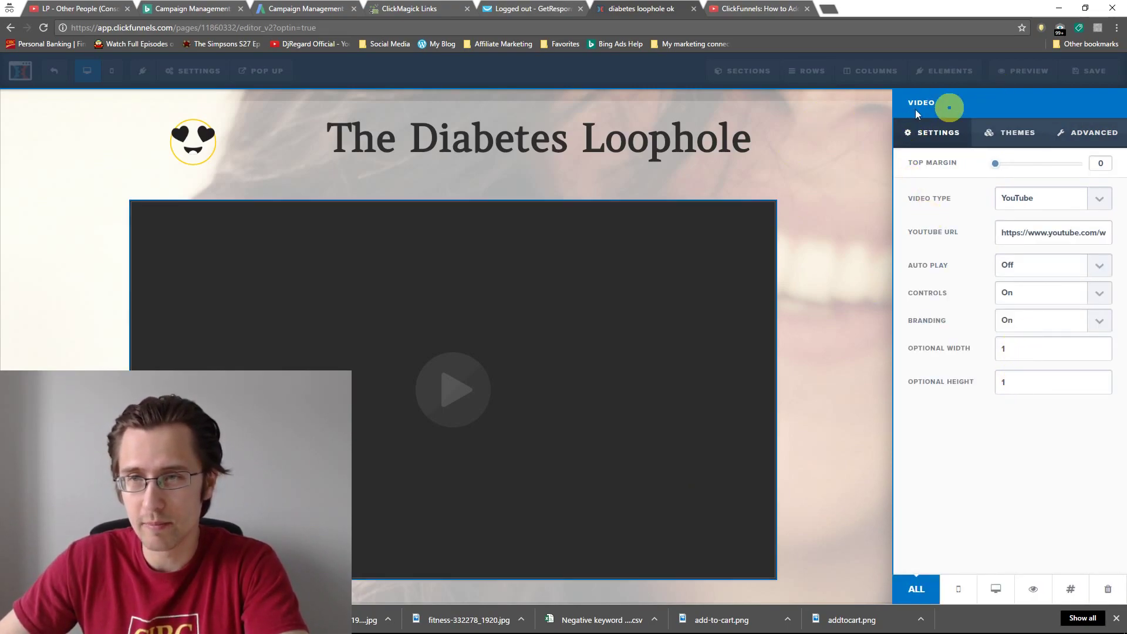
left_click(1077, 82)
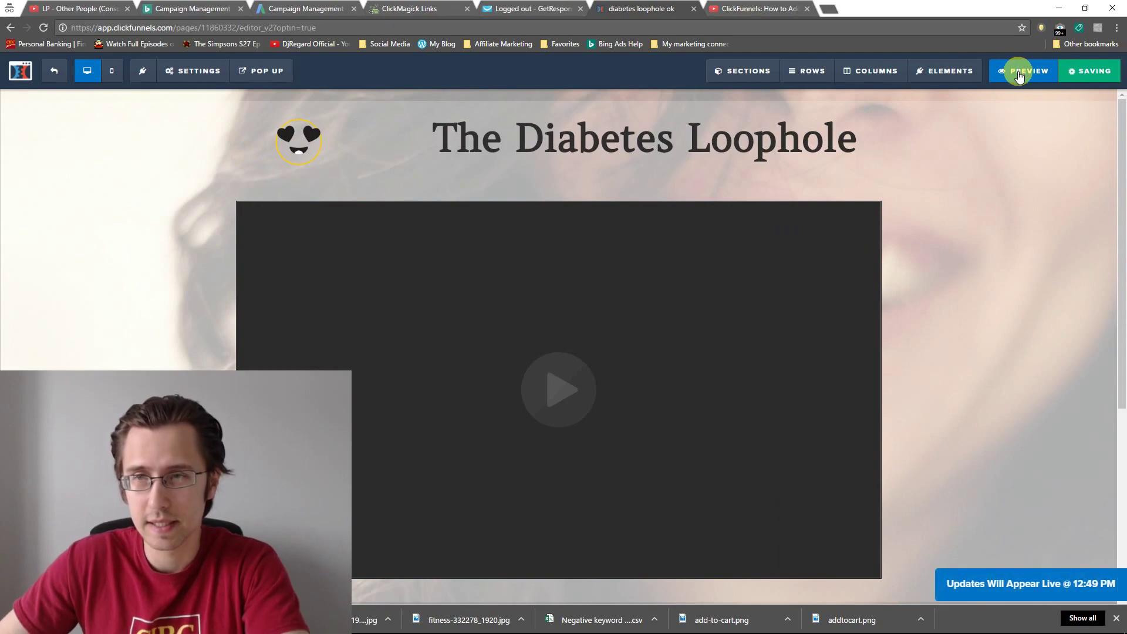
Step: Preview the page, then set the video's custom width and height to 1000 and save
left_click(1018, 72)
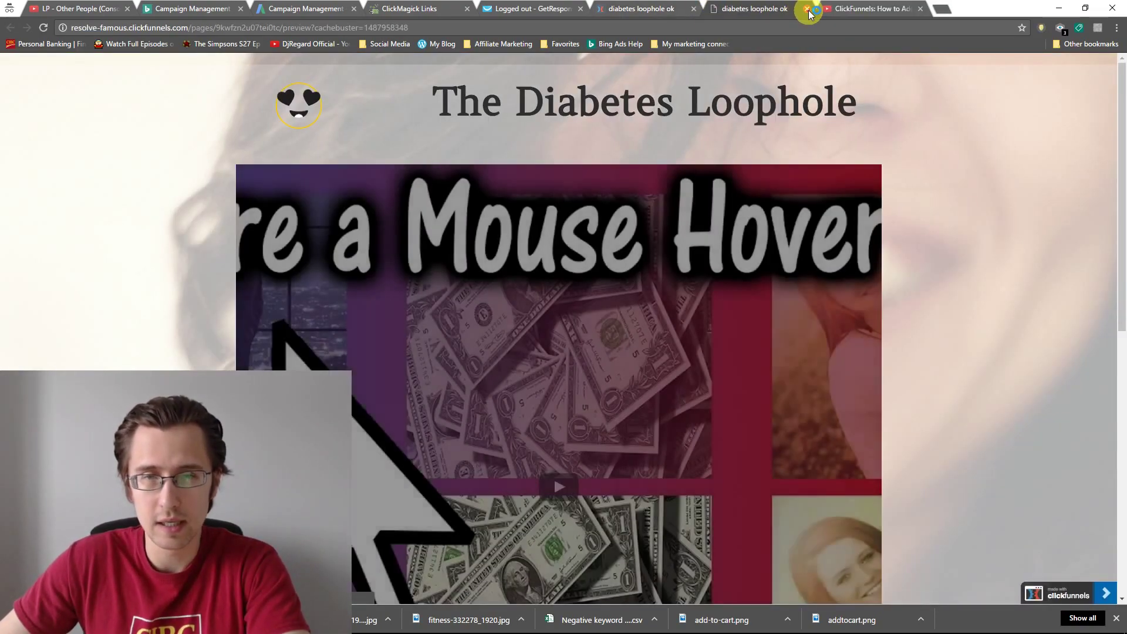
left_click(808, 11)
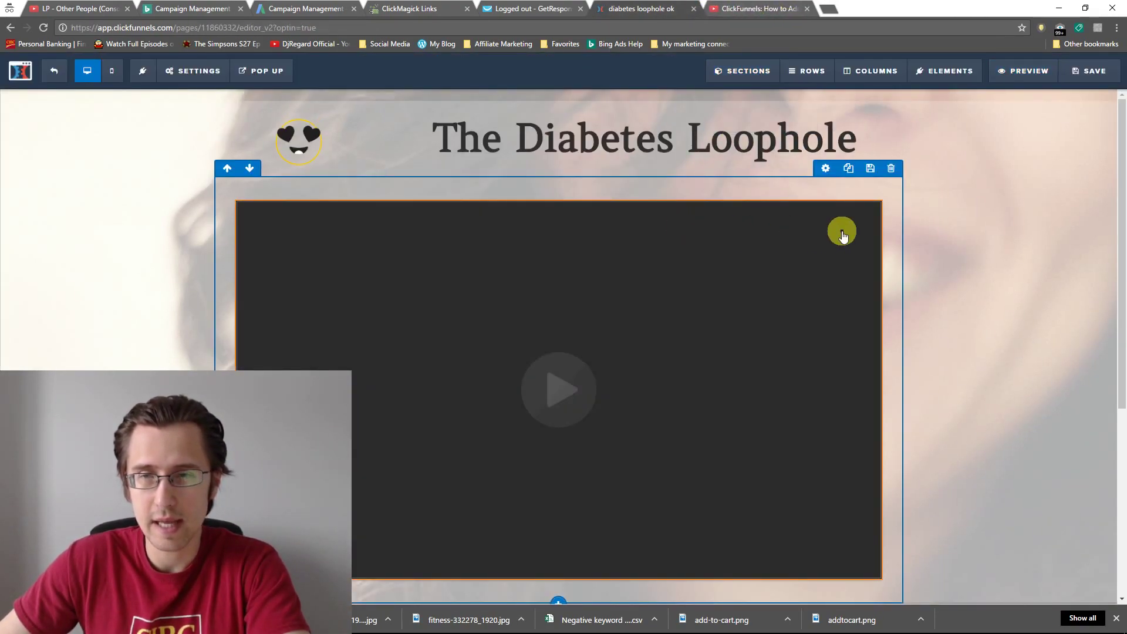
left_click(827, 193)
left_click(1021, 348)
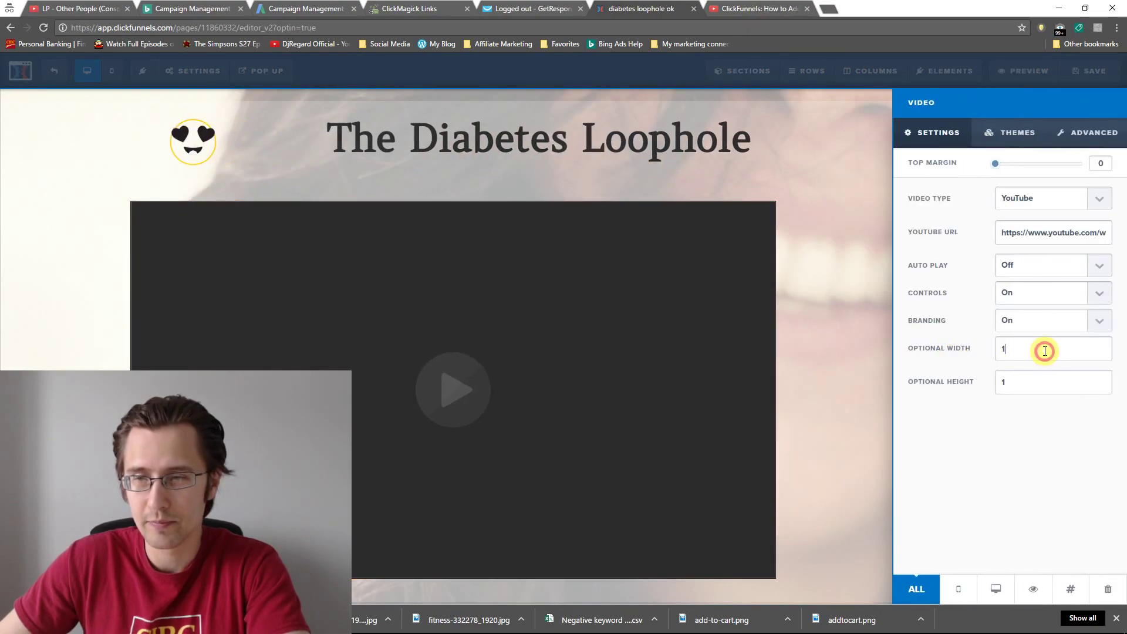
left_click(1038, 381)
type("000")
left_click(812, 298)
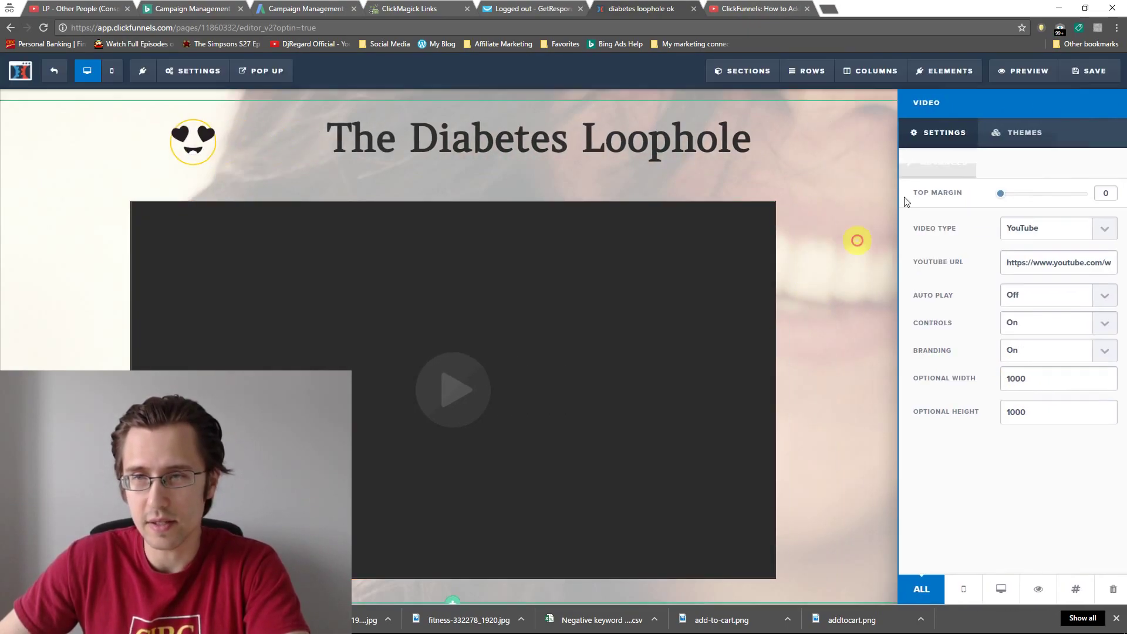
left_click(1102, 77)
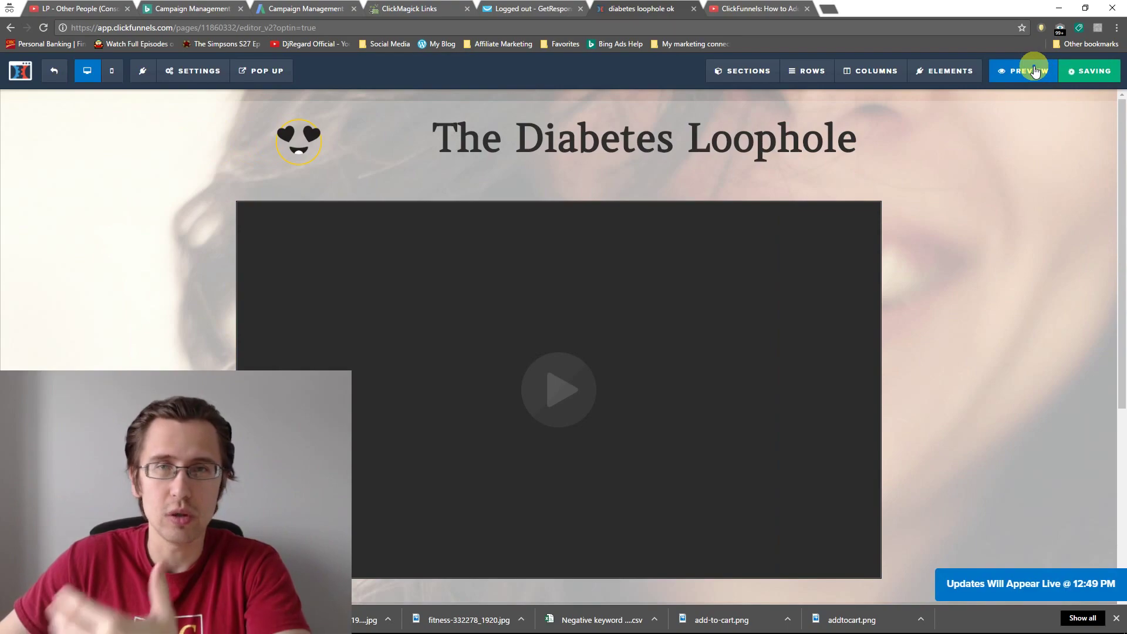
Step: Preview the resized video, then delete the row holding the video
left_click(1034, 71)
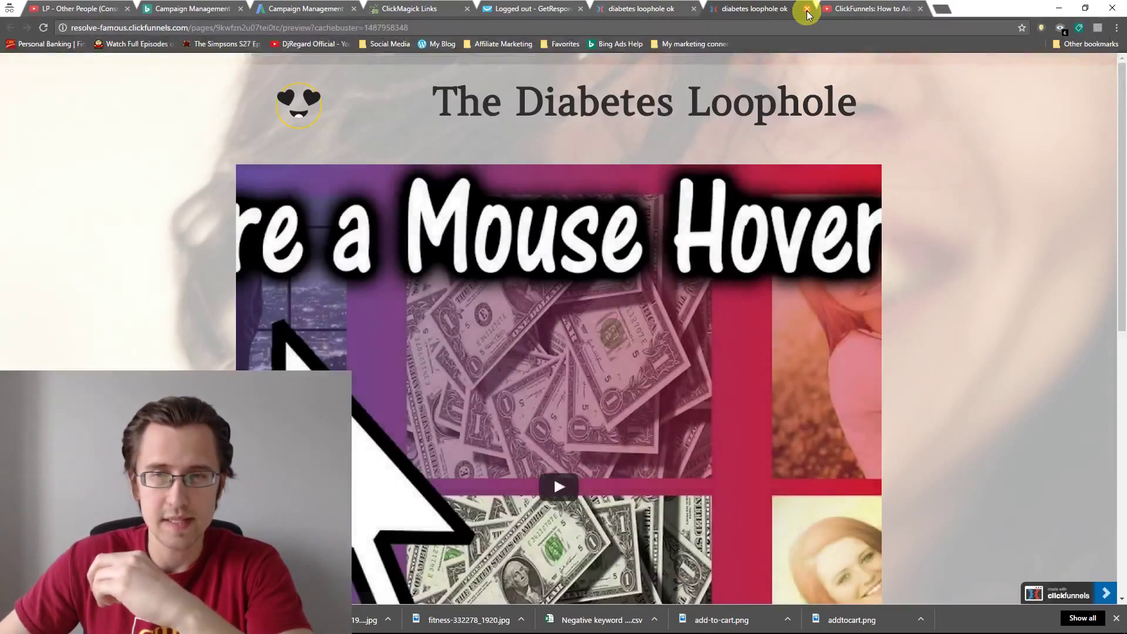
left_click(806, 11)
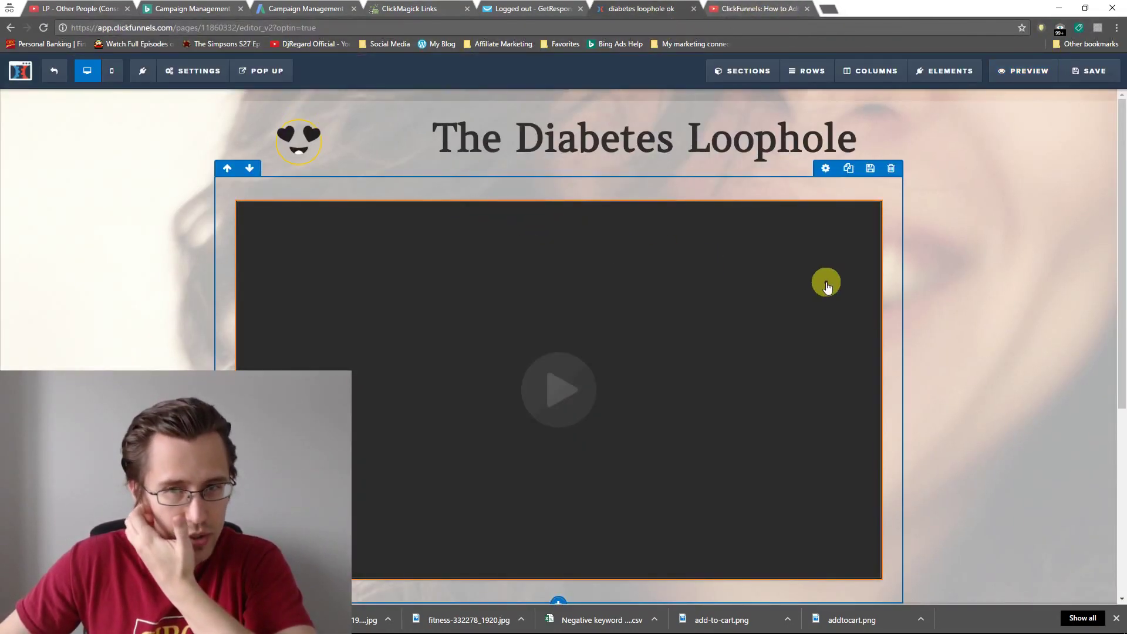
left_click(890, 169)
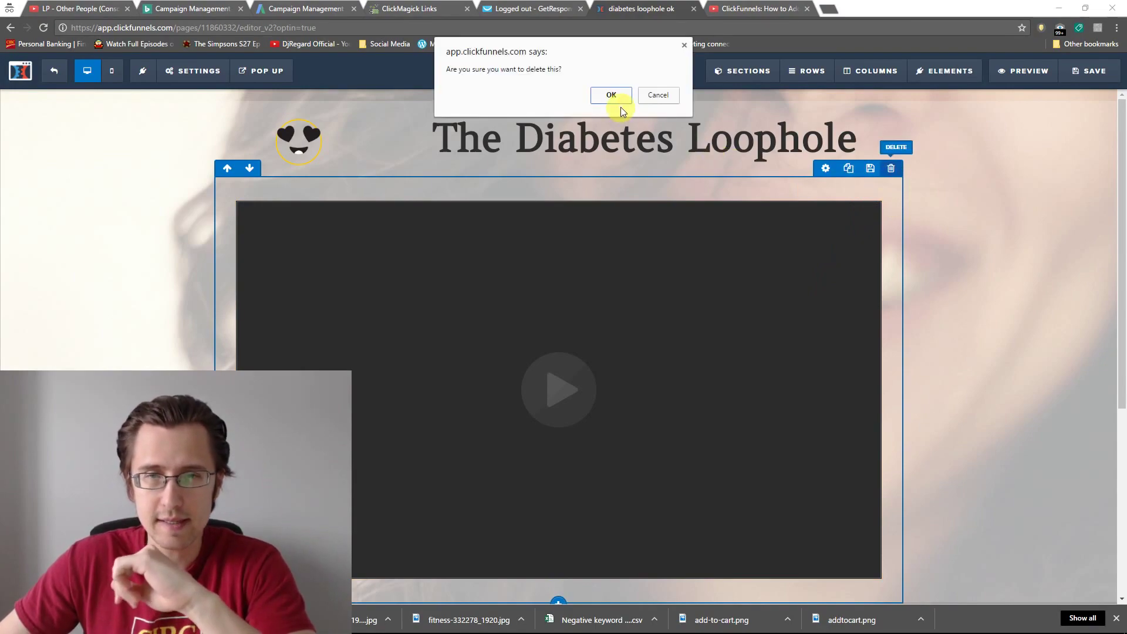
left_click(617, 104)
Step: Add a one-column row below the headline containing a Custom JS/HTML element
mouse_move(810, 72)
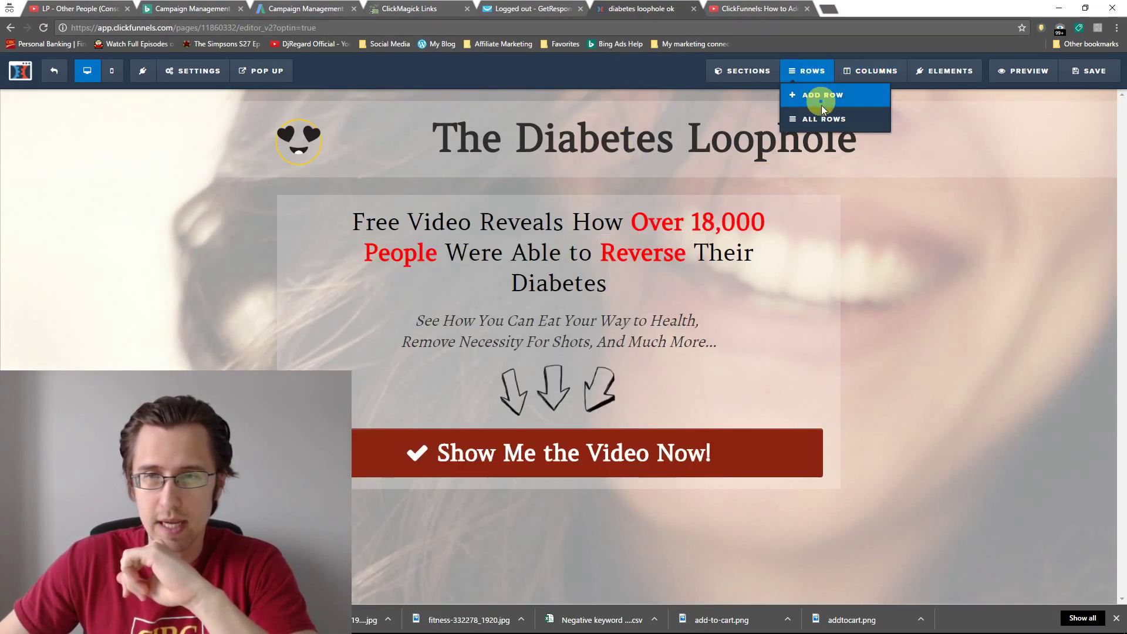
left_click(824, 97)
left_click_drag(911, 123, 572, 210)
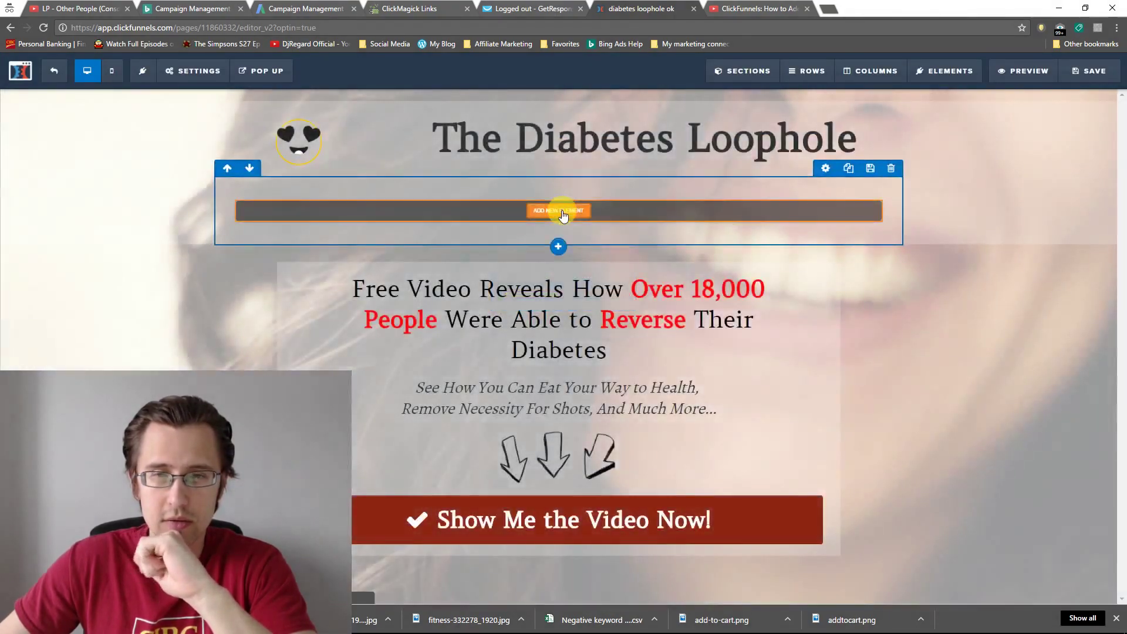
left_click(561, 212)
scroll(945, 405, "down", 5)
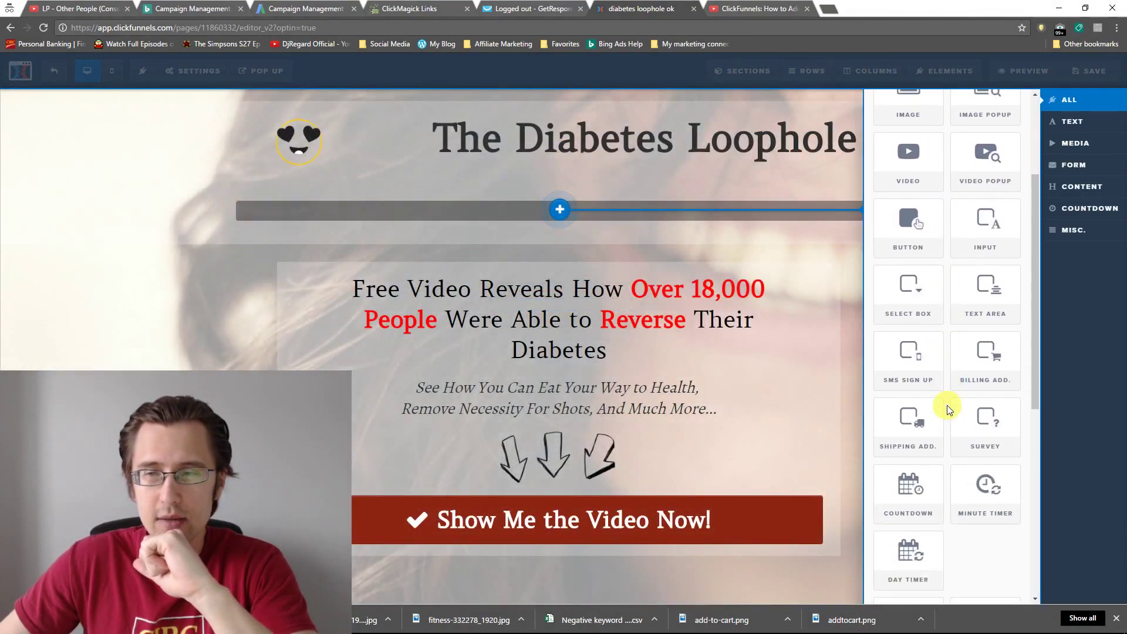
scroll(949, 409, "down", 4)
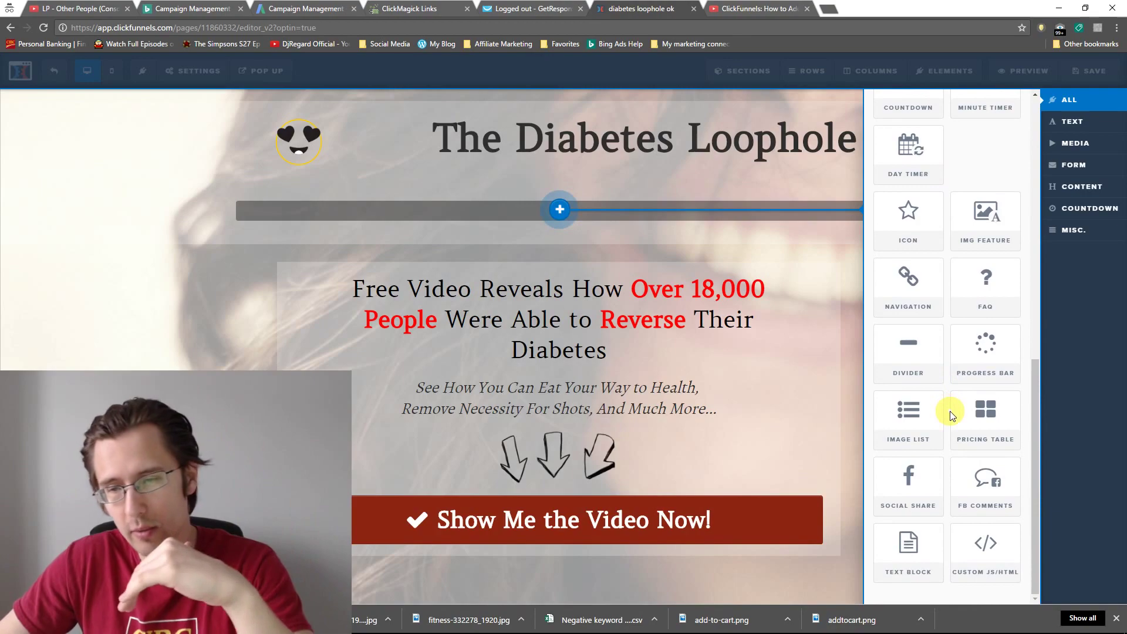
left_click(1001, 551)
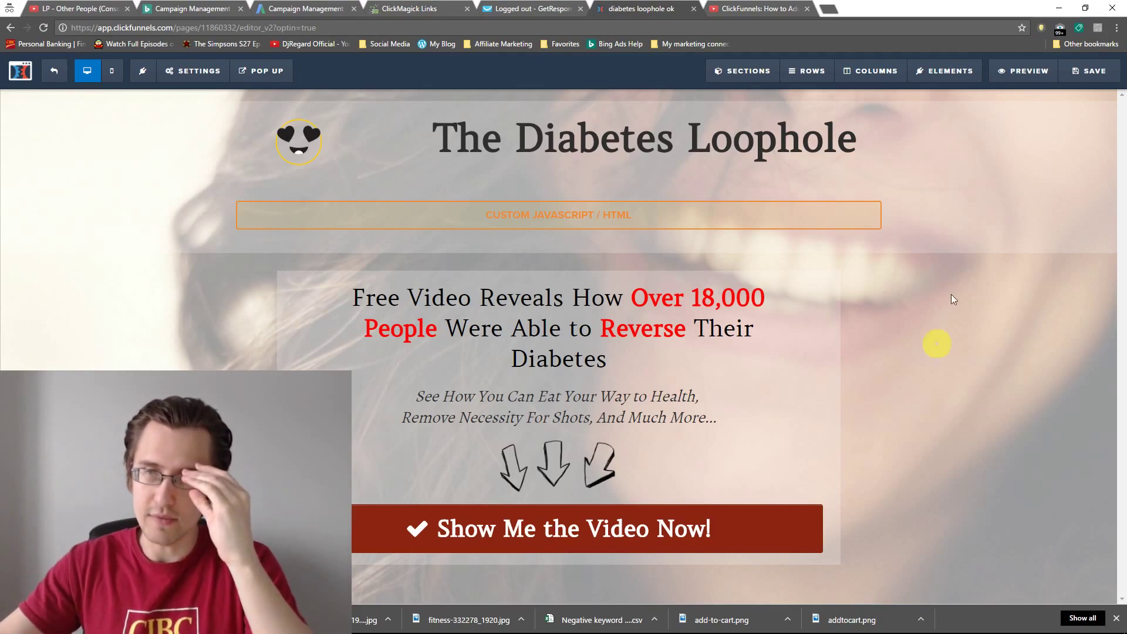
Step: Save the page and check it in preview
left_click(1088, 70)
left_click(1022, 72)
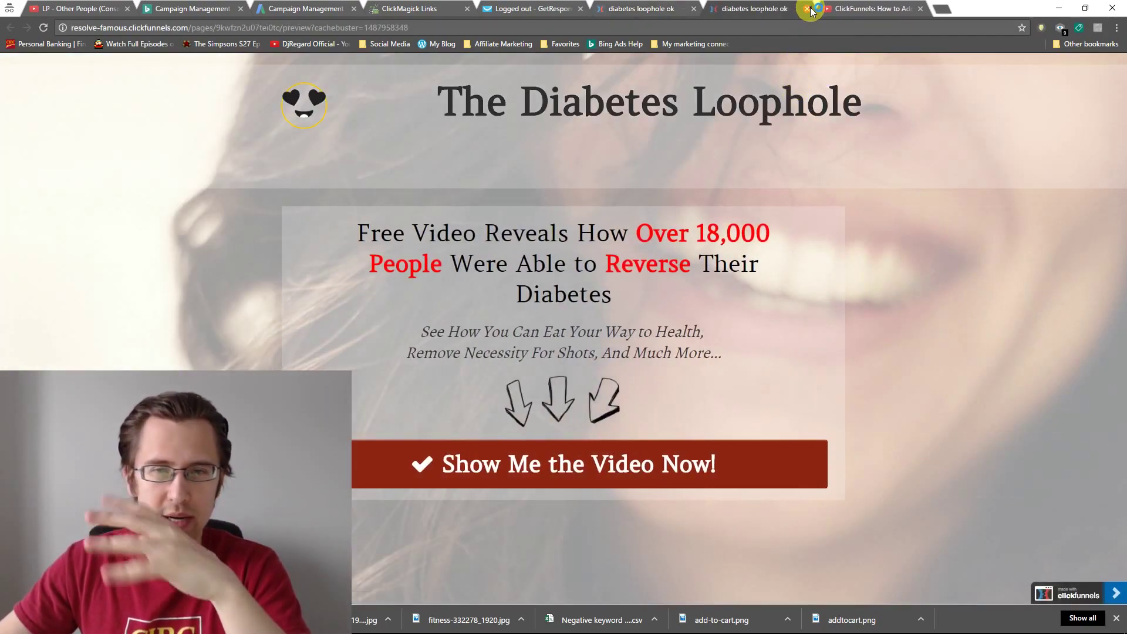
left_click(808, 8)
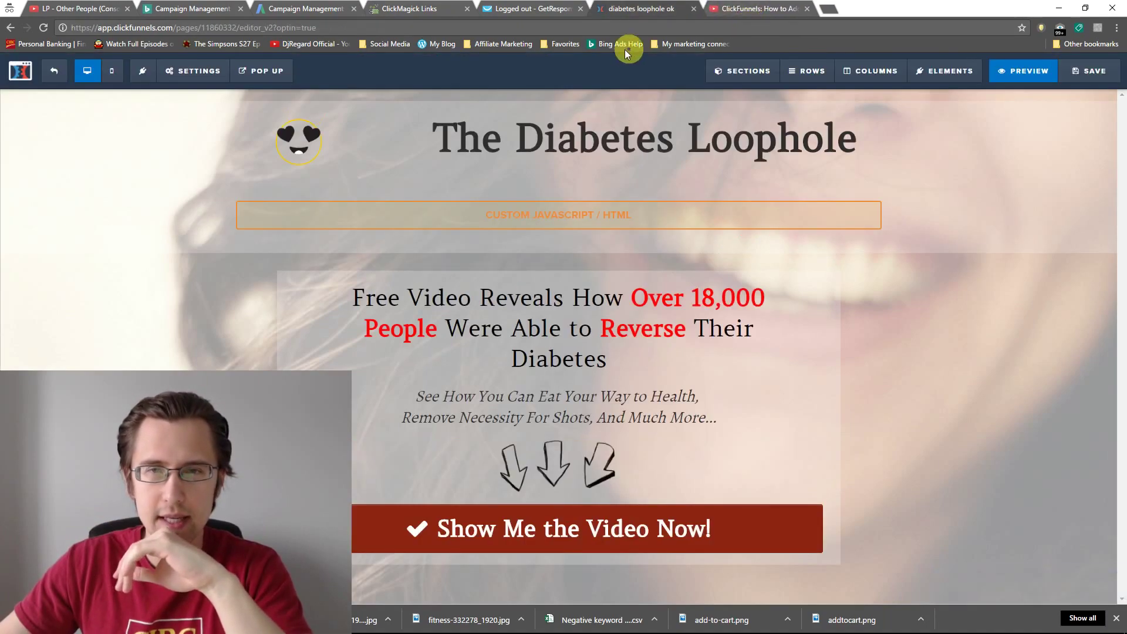
Step: On the YouTube video page, open Share and choose Embed to display the iframe code
left_click(769, 7)
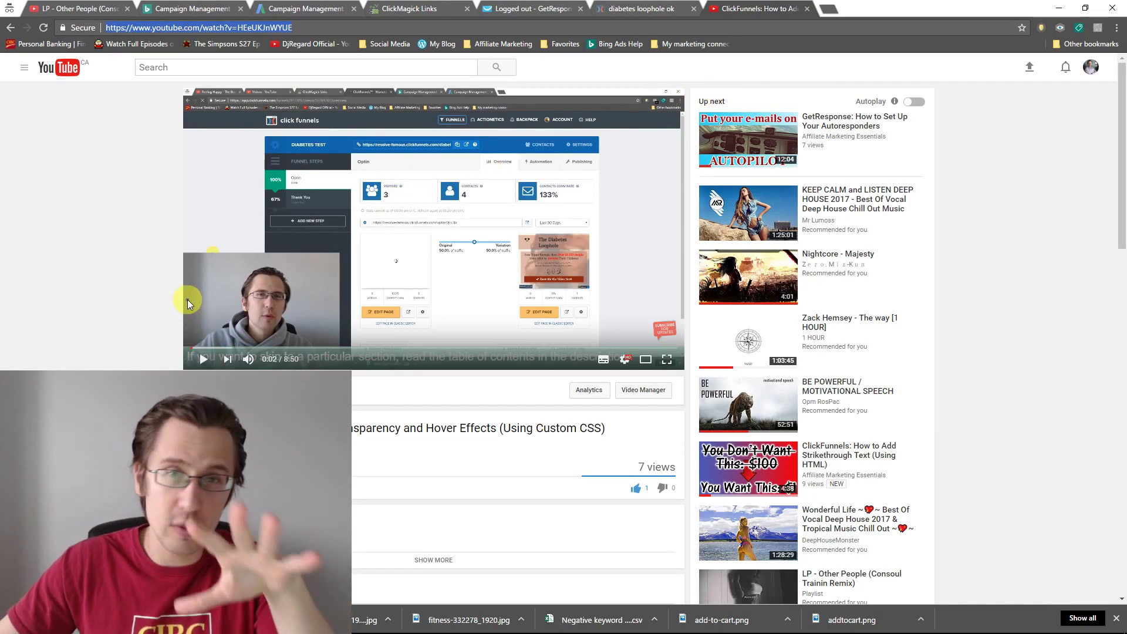
scroll(217, 363, "down", 1)
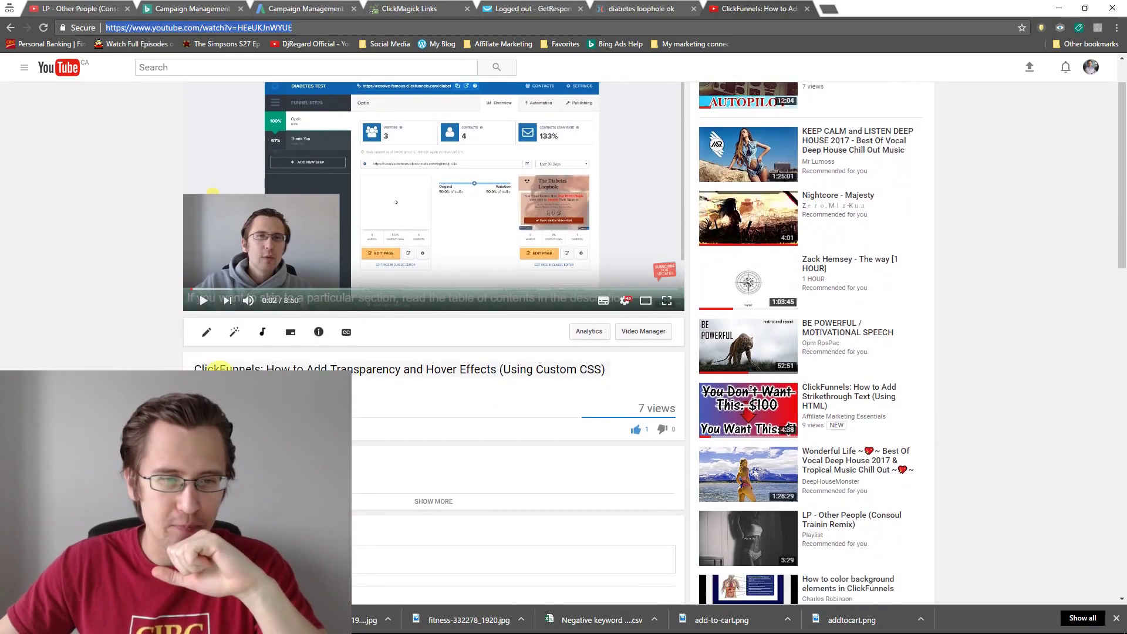
scroll(217, 368, "down", 2)
scroll(217, 368, "up", 3)
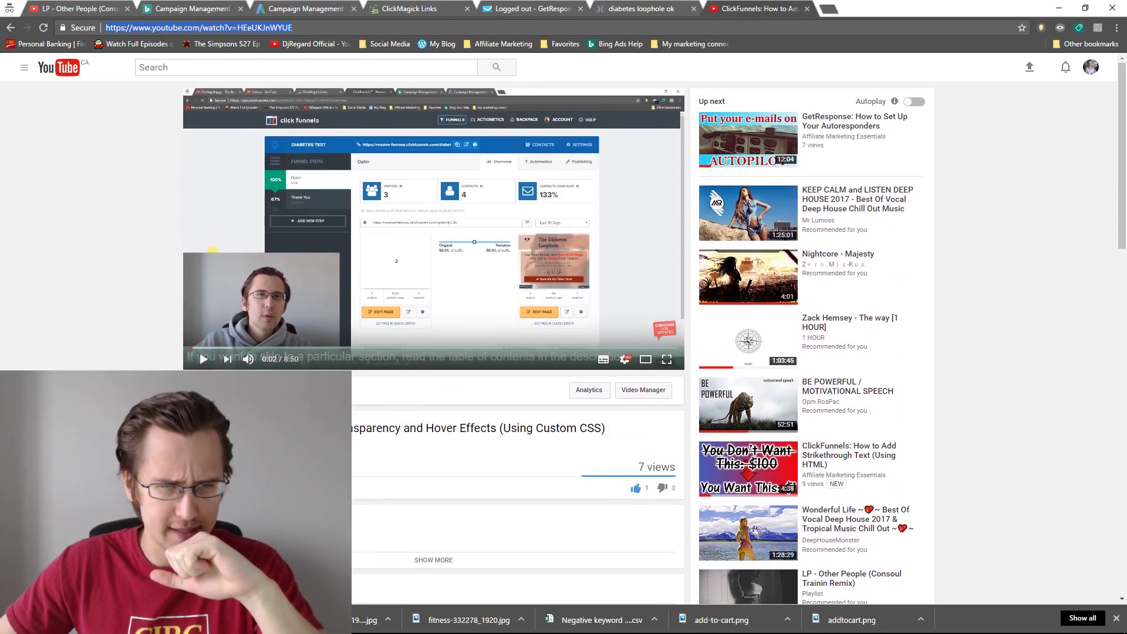
left_click(246, 488)
scroll(247, 488, "down", 1)
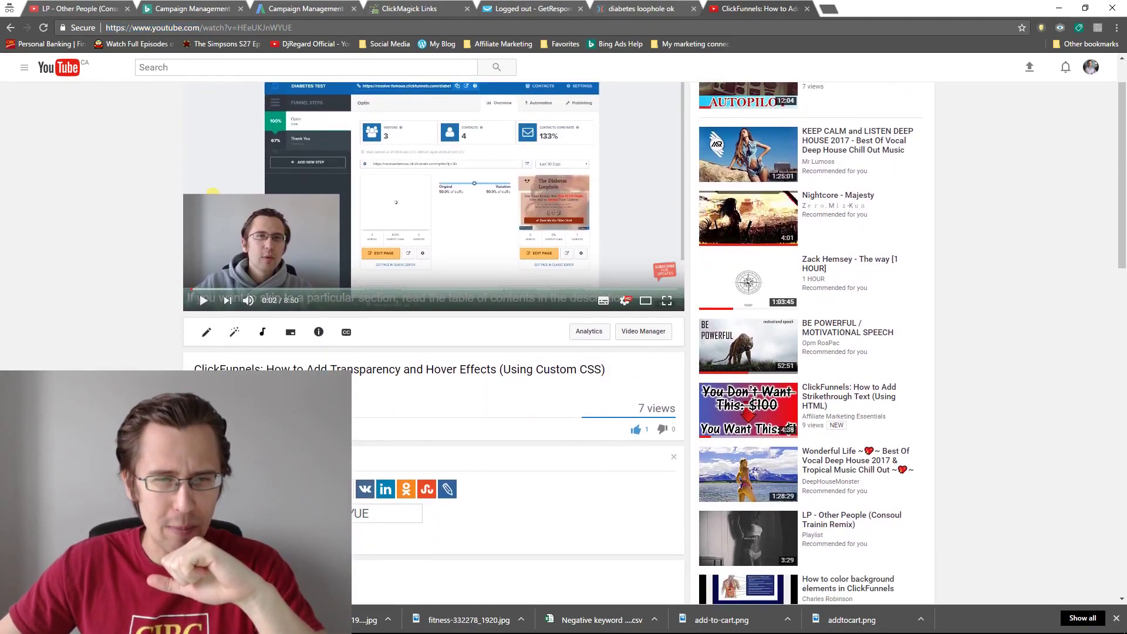
left_click(235, 458)
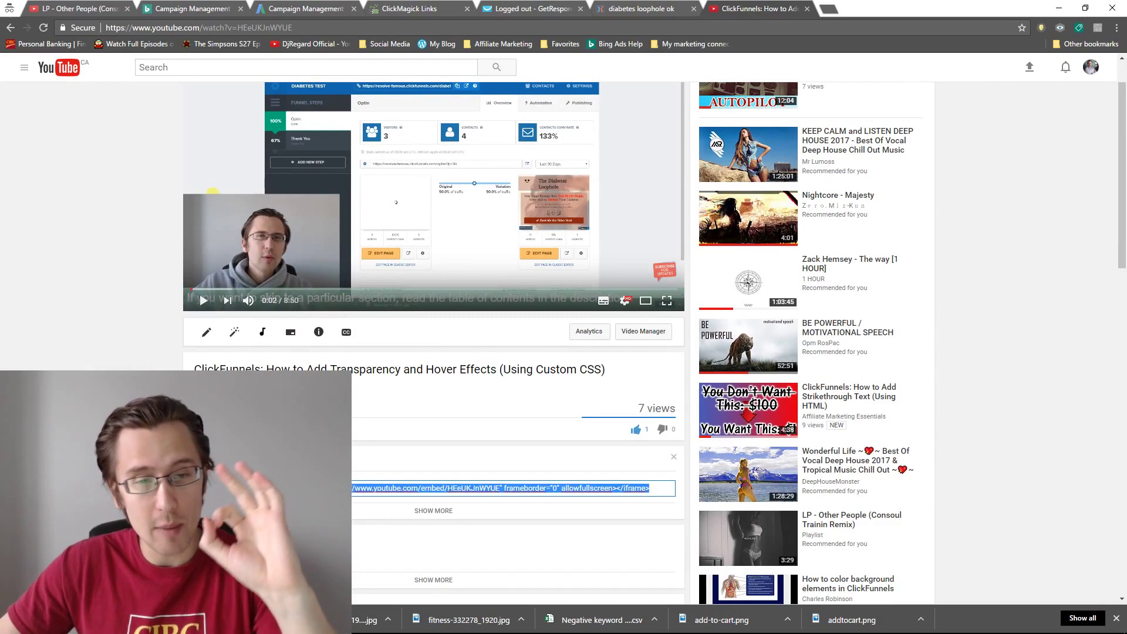
Step: Paste the YouTube iframe embed code into the Custom JS/HTML element and save the page
left_click(637, 8)
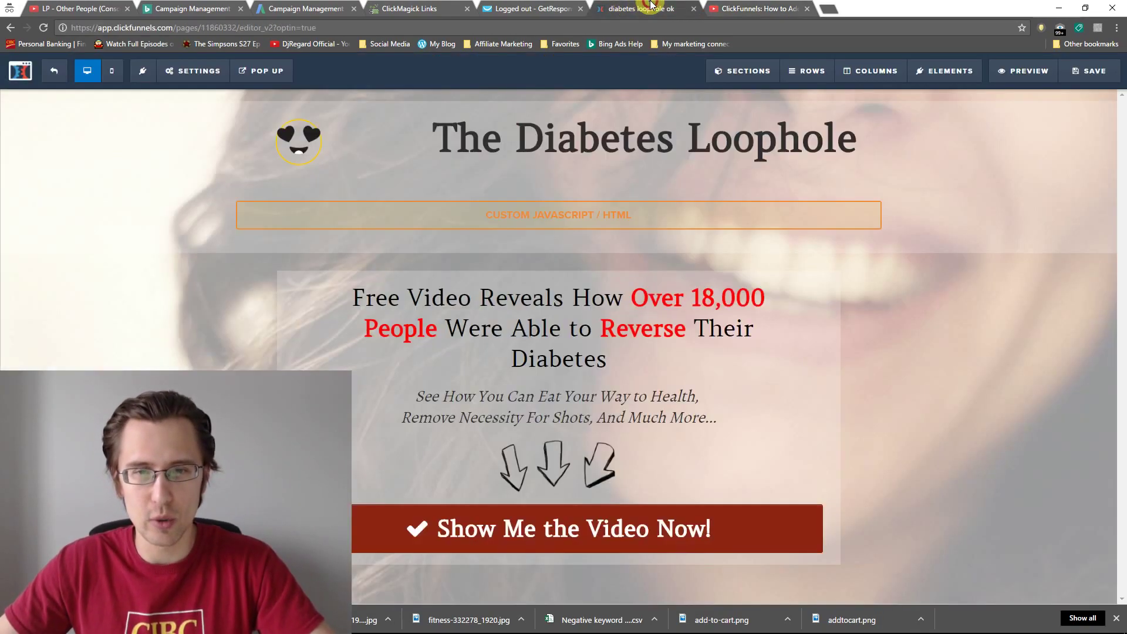
left_click(522, 217)
left_click(1031, 199)
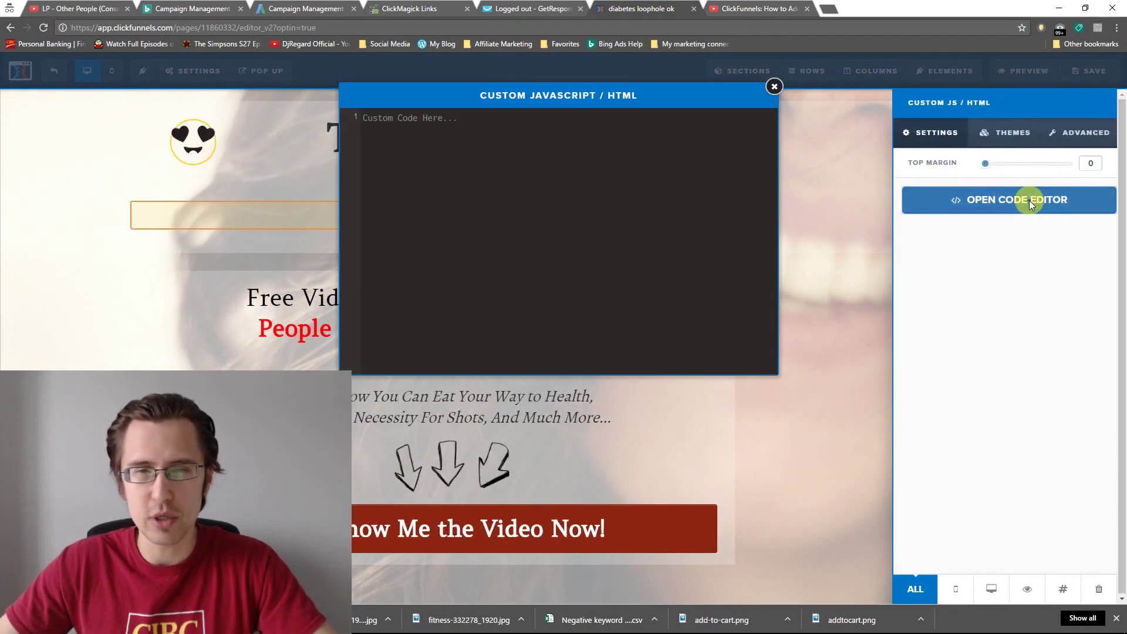
left_click(418, 126)
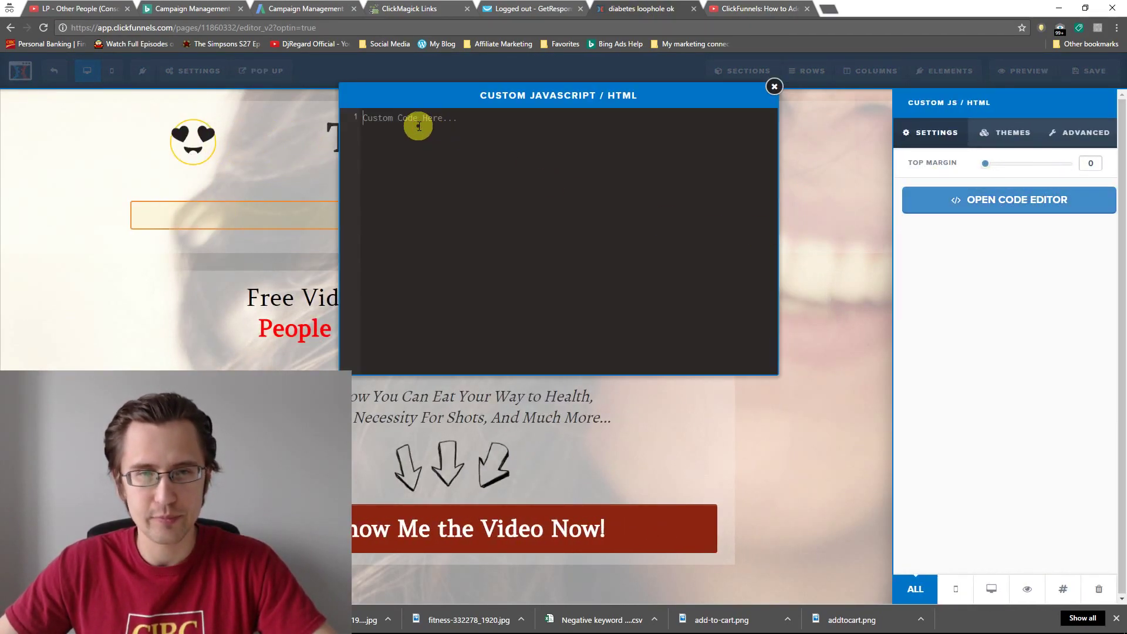
type("<iframe width=\"560\" height=\"315\" src=\"https://www.youtube.com/embed/HEeUKJnWYUE\" frameborder=\"0\" allowfullscreen></iframe>")
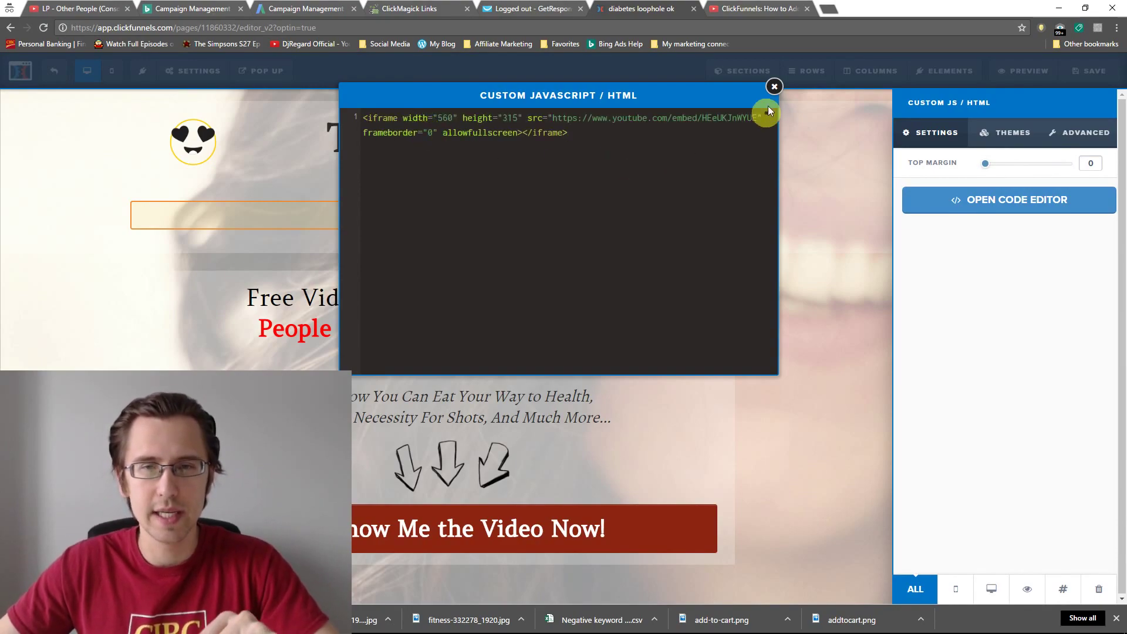
left_click(775, 87)
left_click(1088, 70)
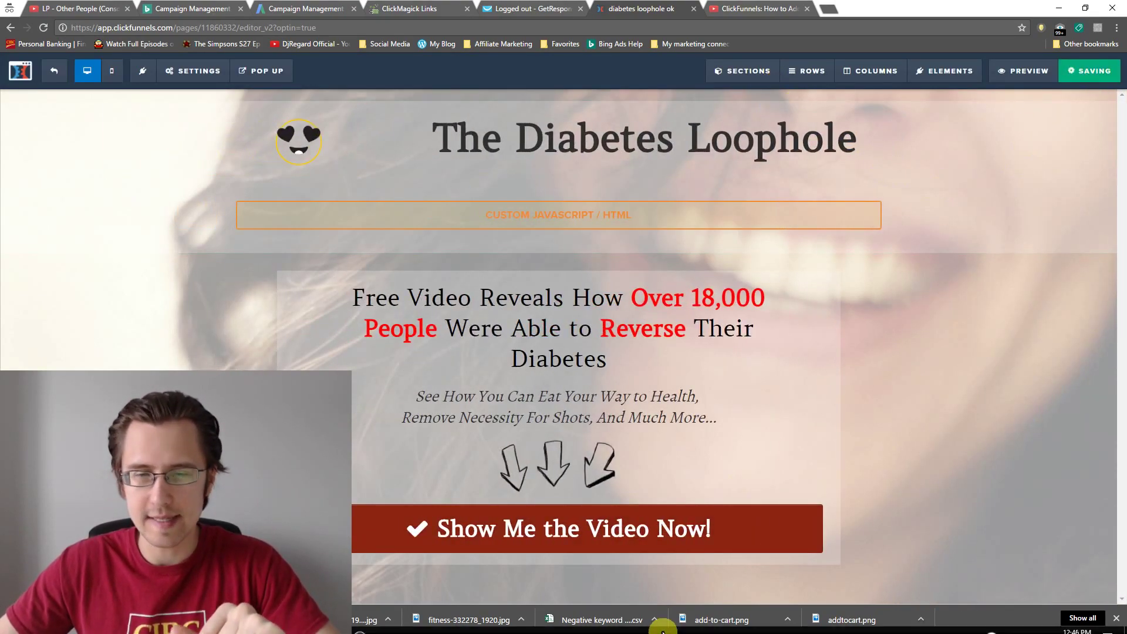
Step: Preview the page and play the embedded video below the headline
left_click(362, 619)
left_click(1051, 129)
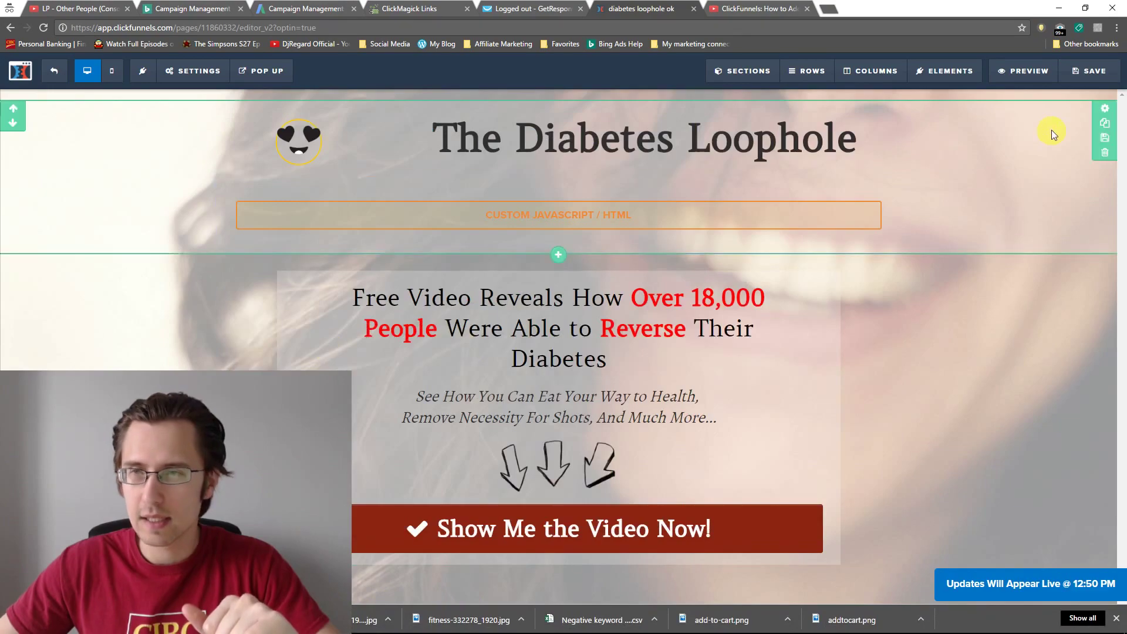
left_click(1033, 71)
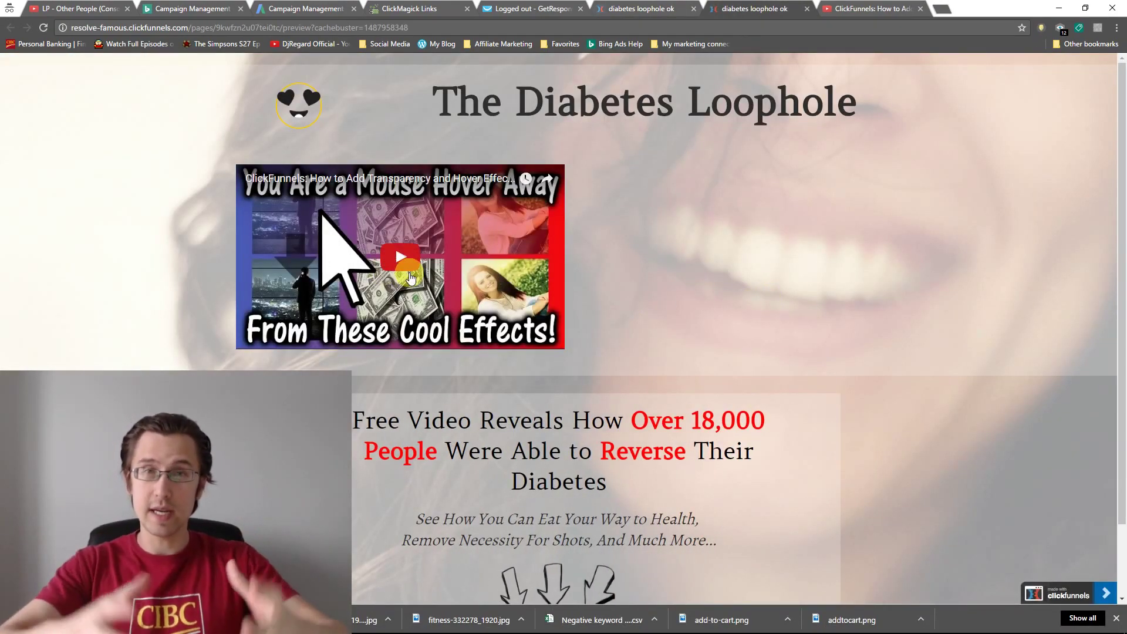
left_click(384, 251)
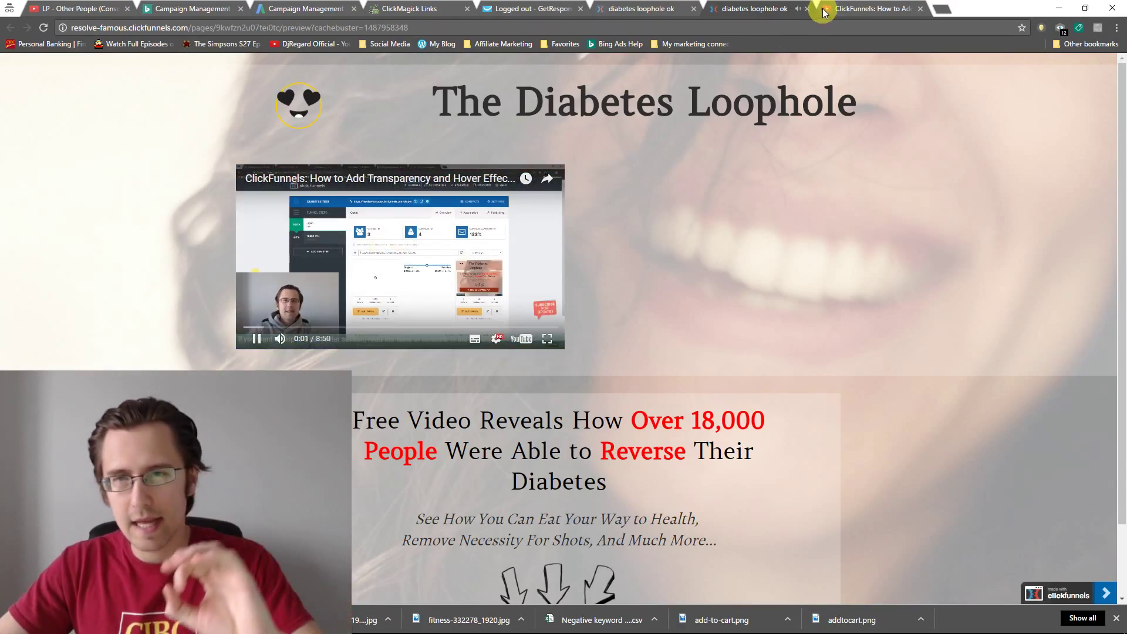
left_click(807, 10)
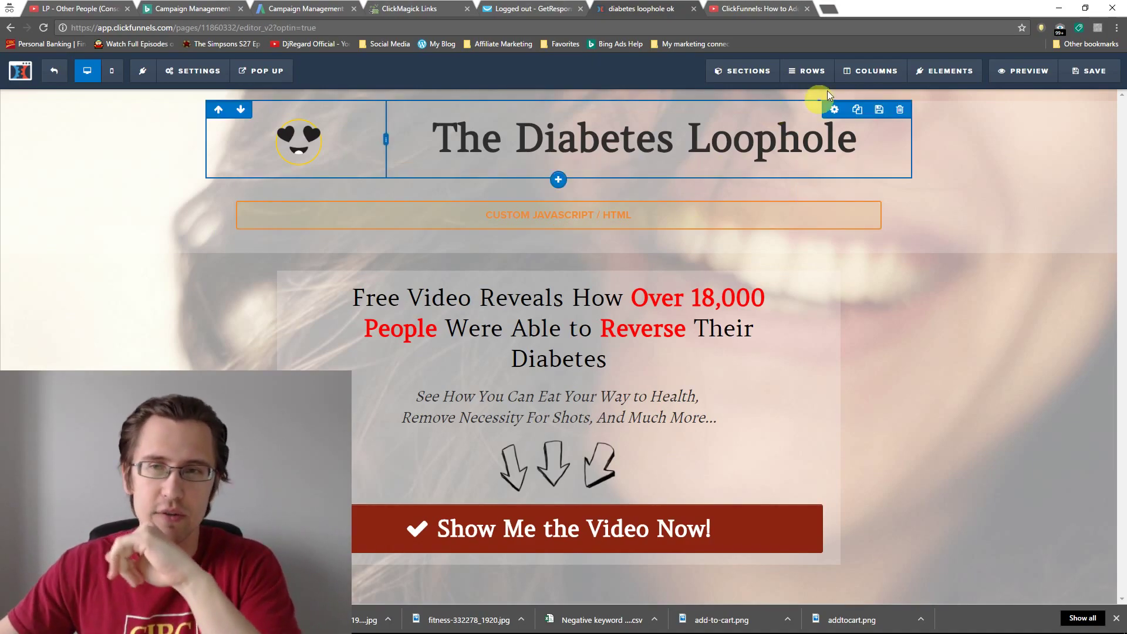
Step: Insert <center> before the iframe tag in the embed code, save, and preview the centred video
left_click(828, 194)
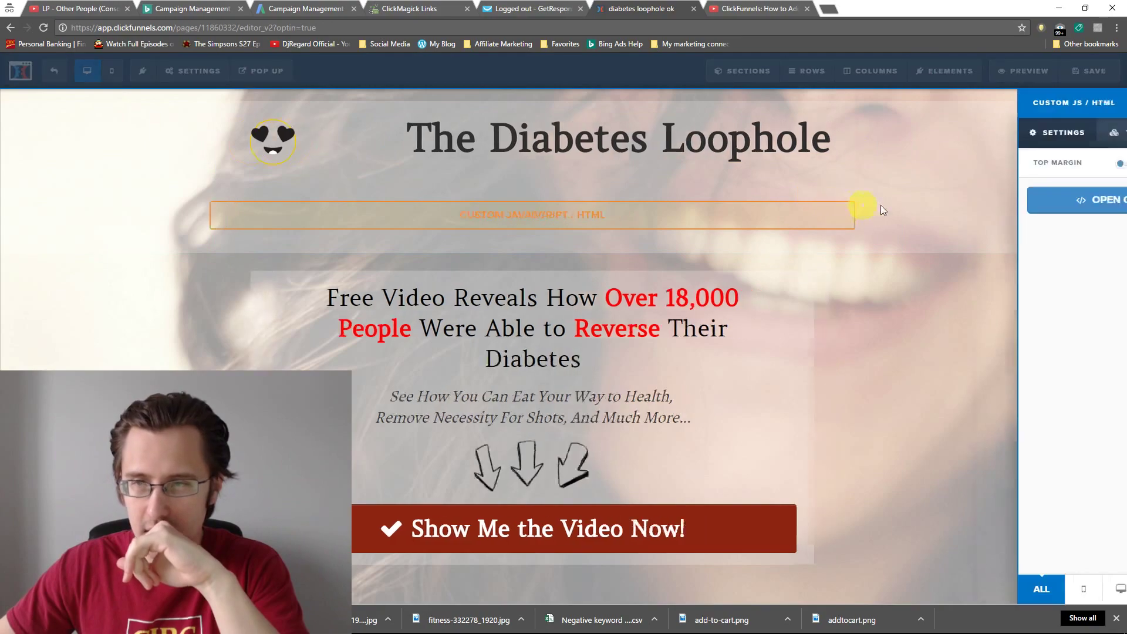
left_click(1013, 198)
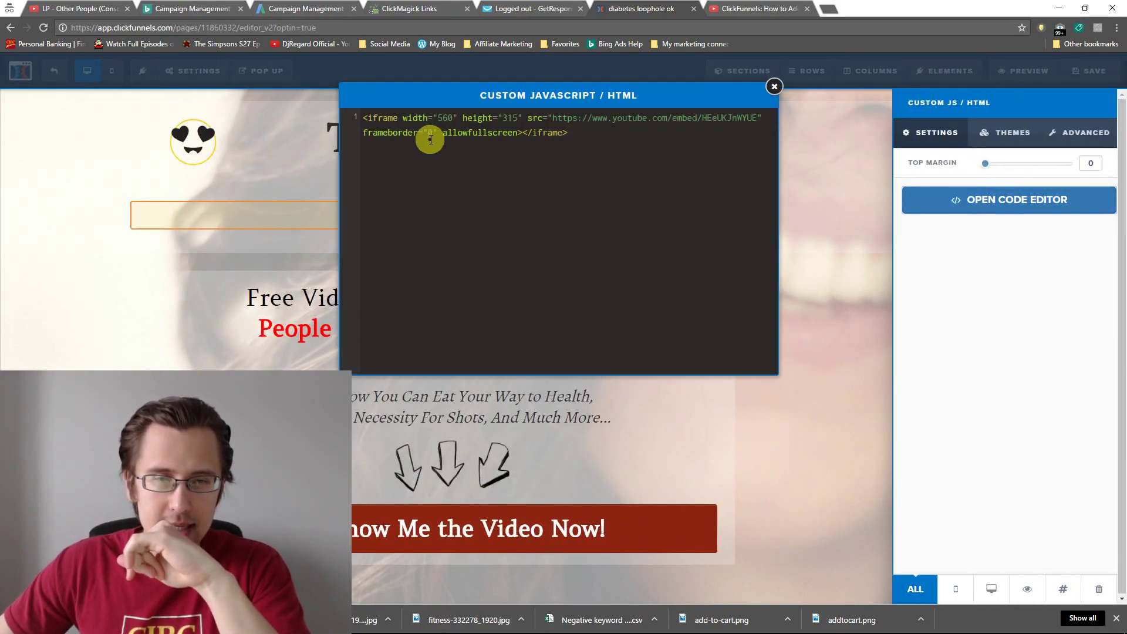
left_click(365, 118)
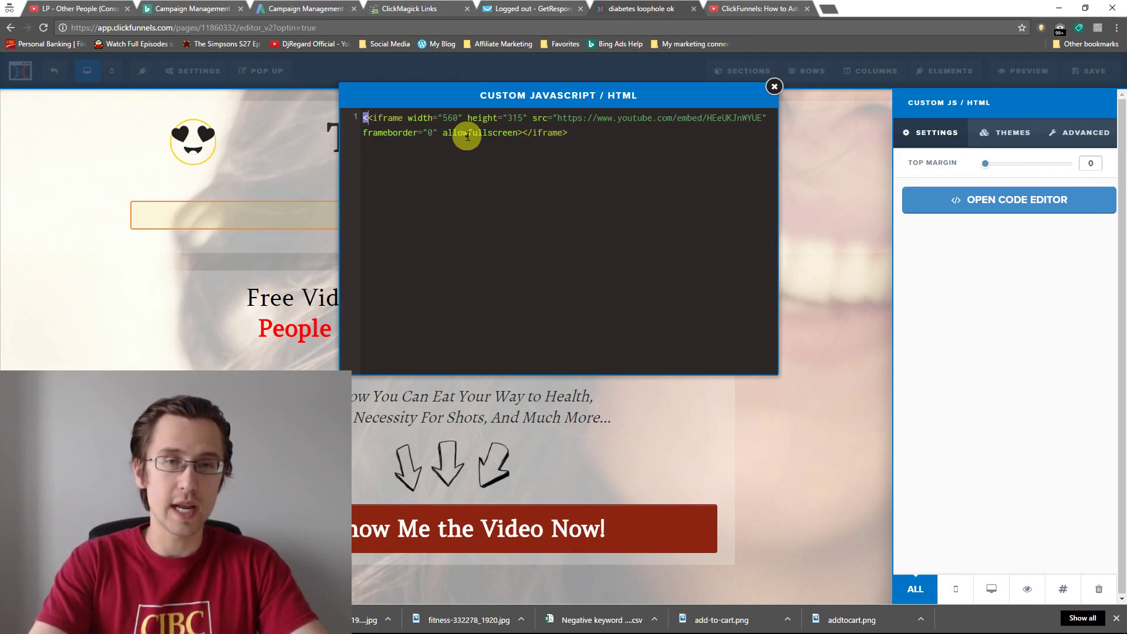
type("<center>")
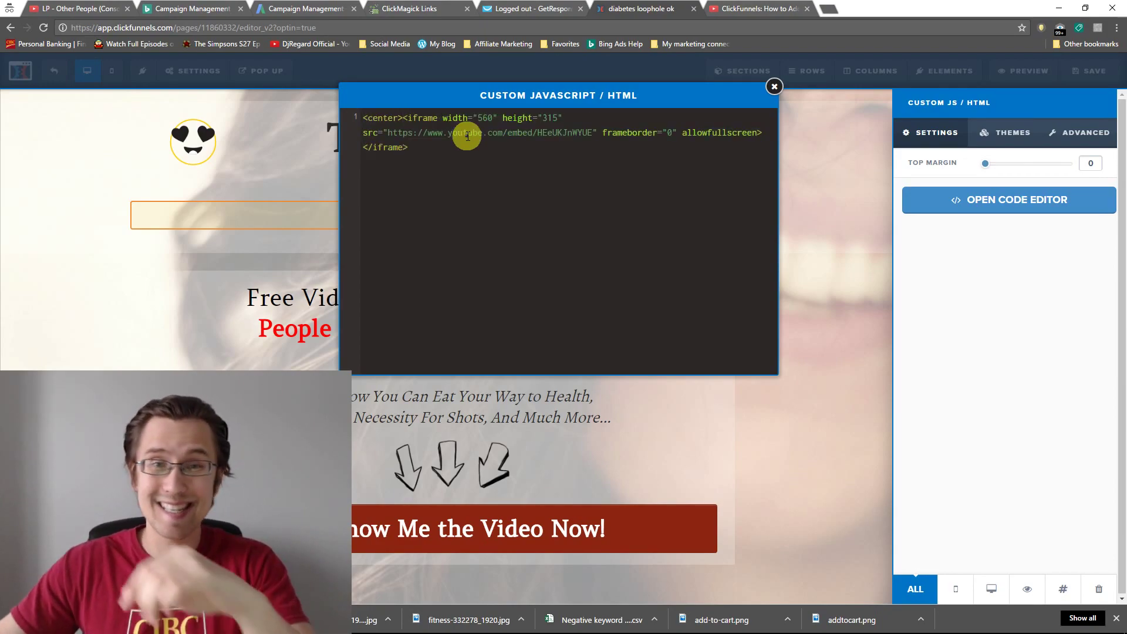
left_click(773, 88)
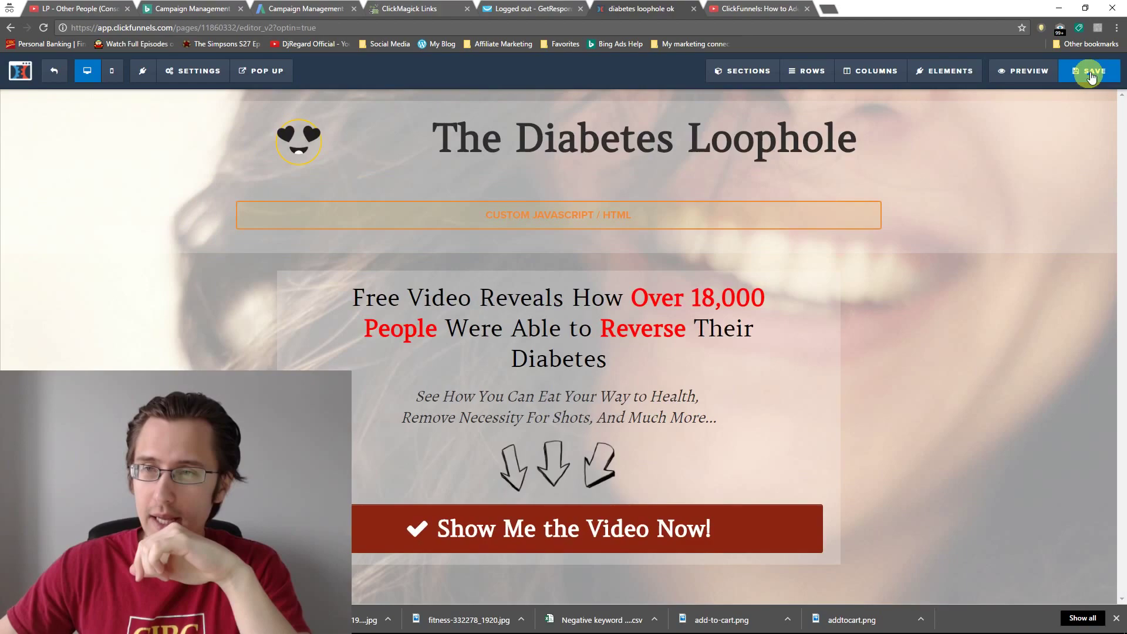
left_click(1091, 77)
left_click(1030, 77)
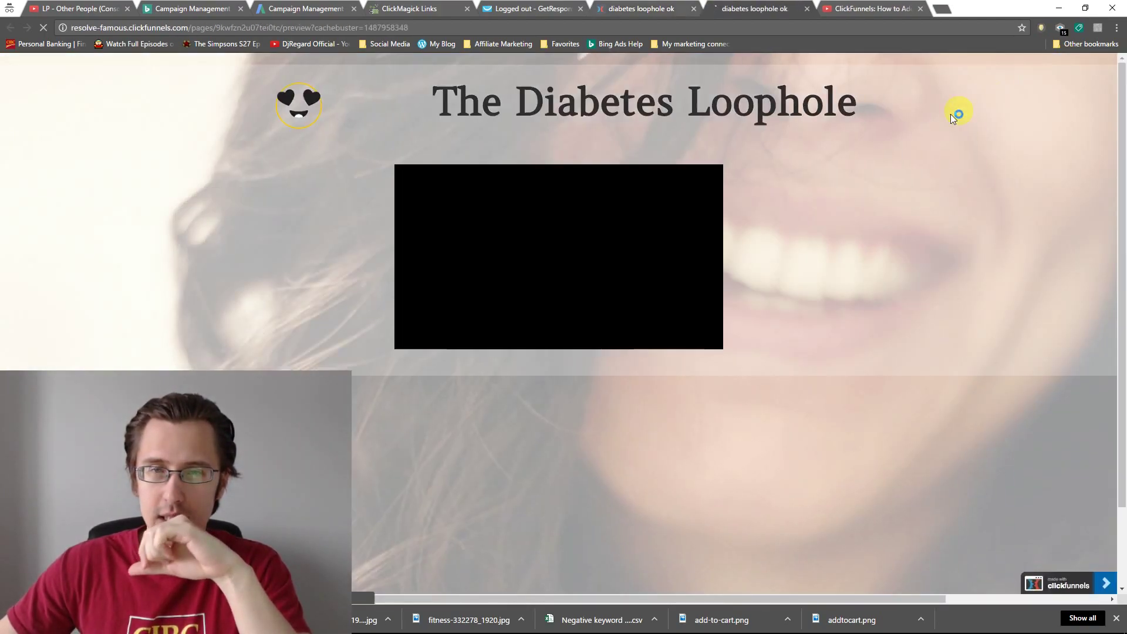
left_click(807, 9)
Step: Open the embed code editor and compute the 560/315 aspect ratio in Calculator
left_click(660, 214)
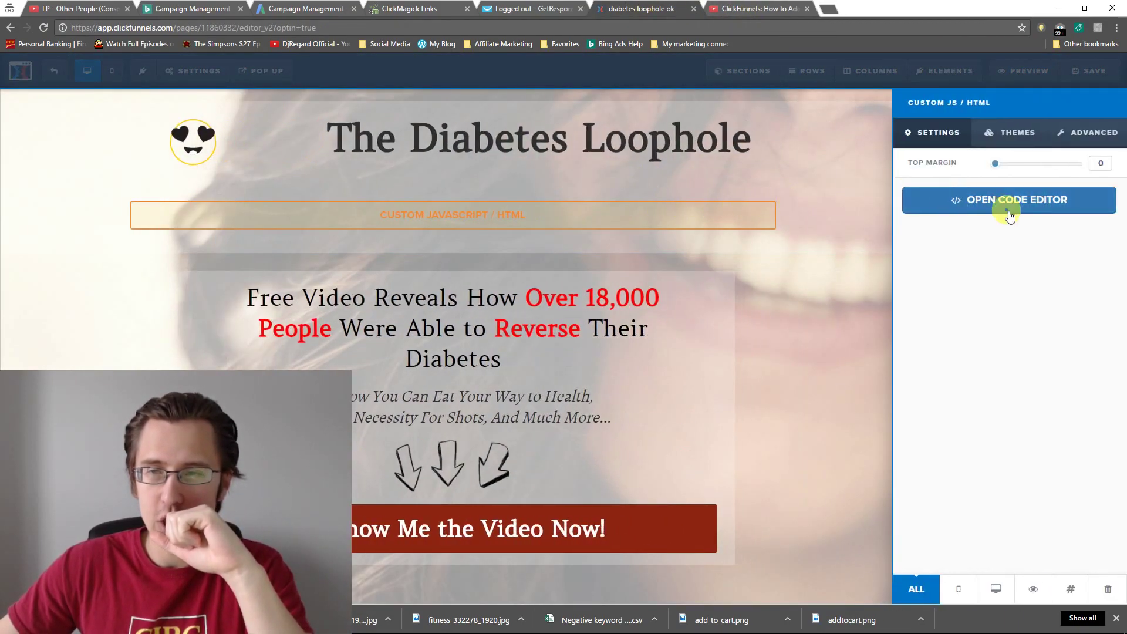
left_click(1007, 202)
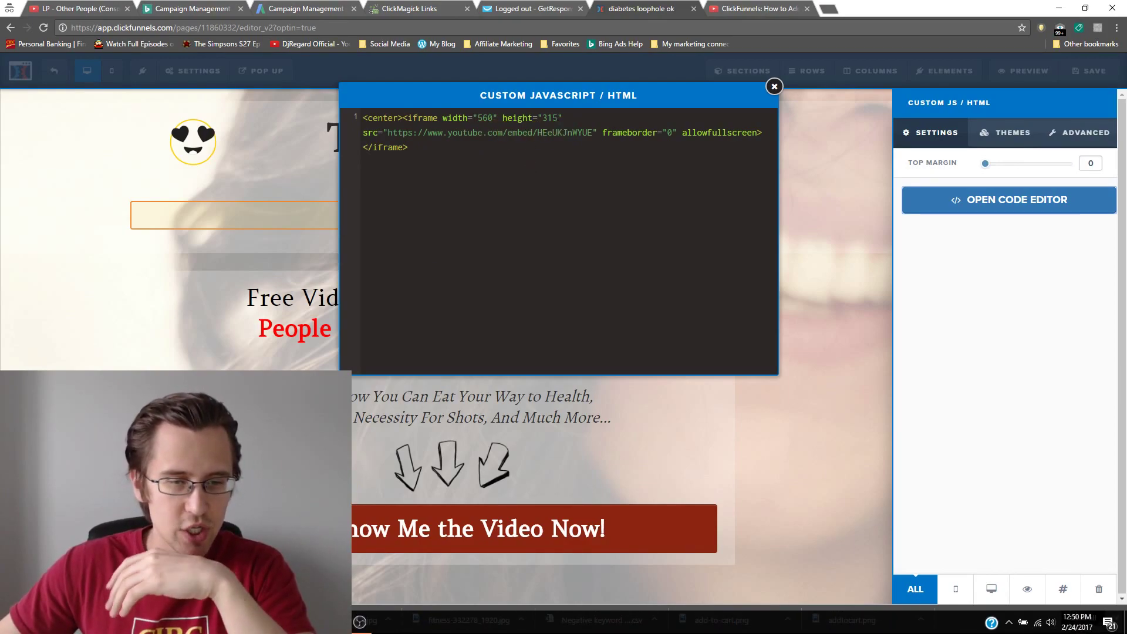
left_click(902, 366)
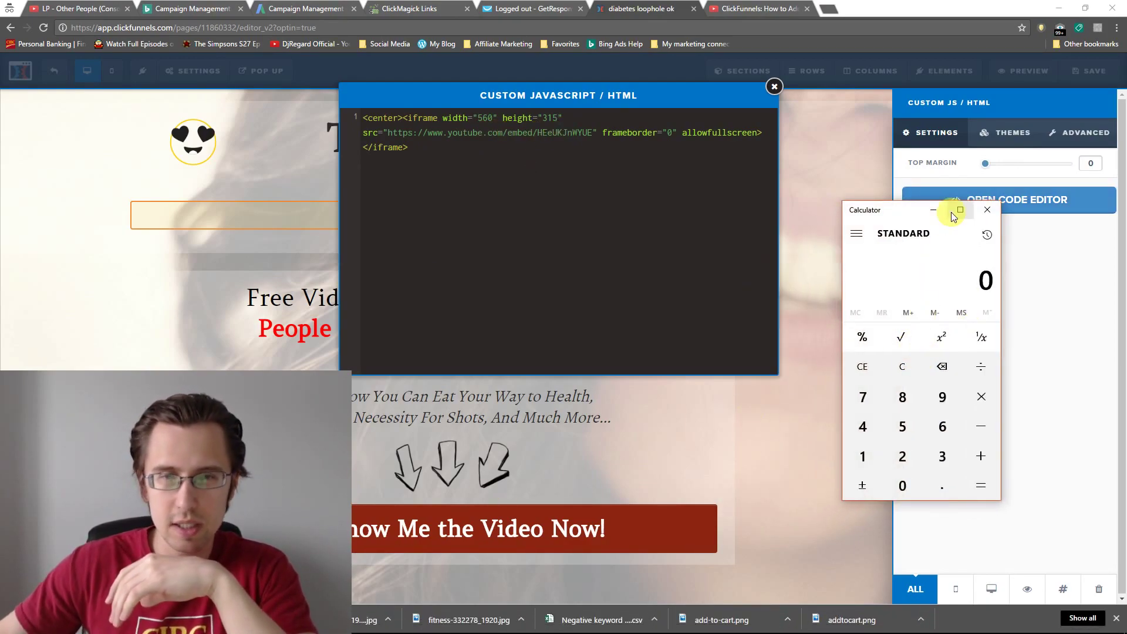
type("560/3")
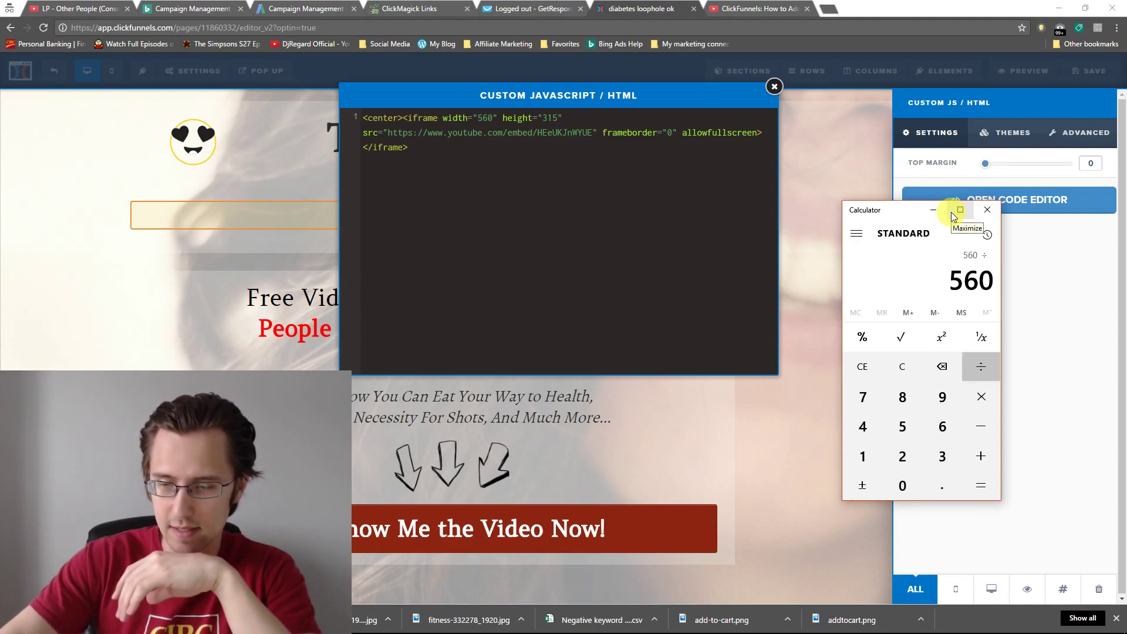
type("15")
key("Return")
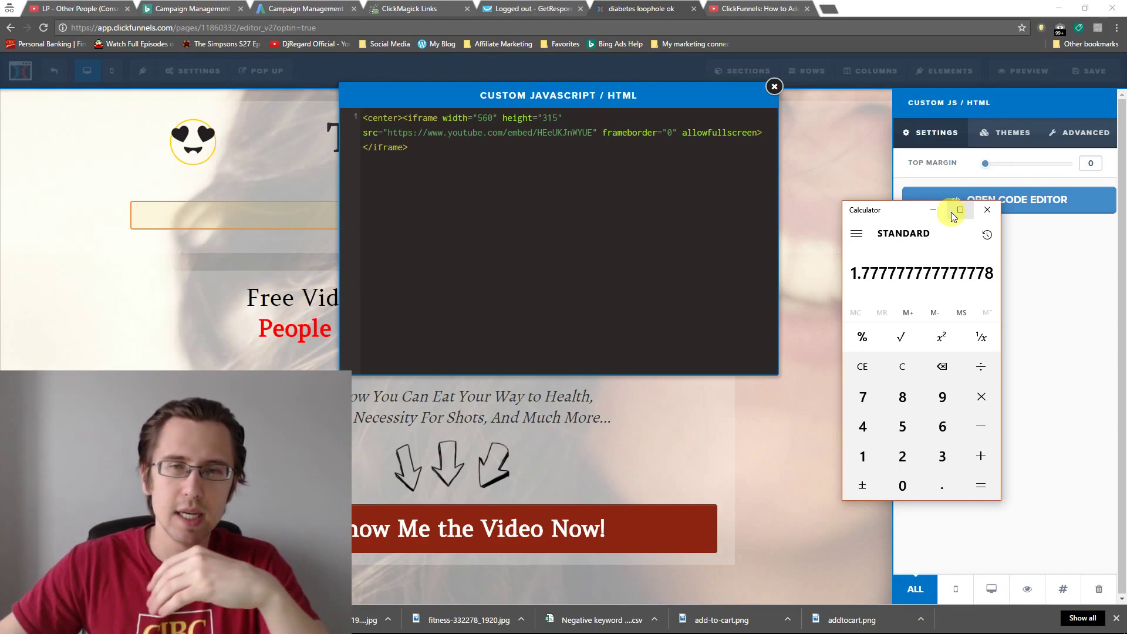
Step: Replace the embed's width value 560 with 1000
left_click(518, 119)
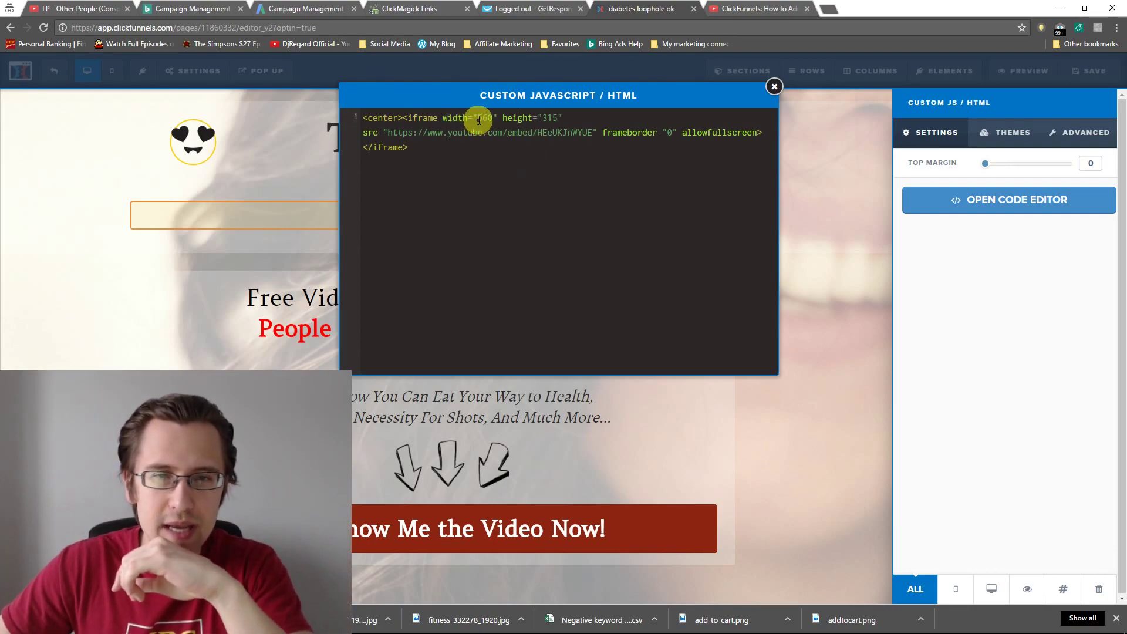
left_click_drag(476, 118, 491, 119)
type("100")
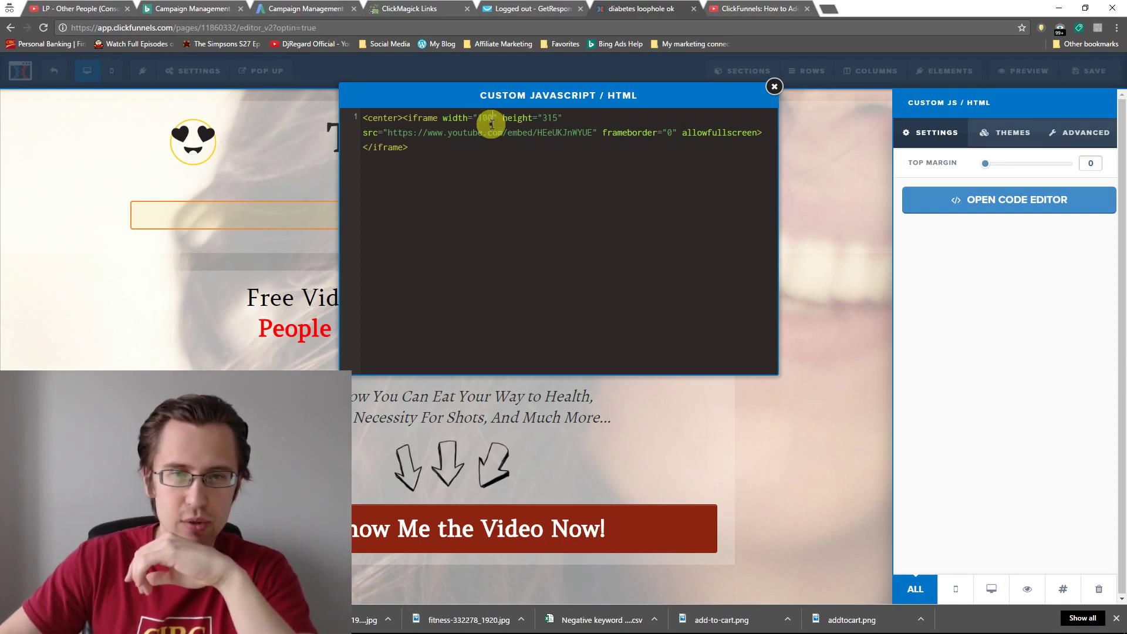
type("%")
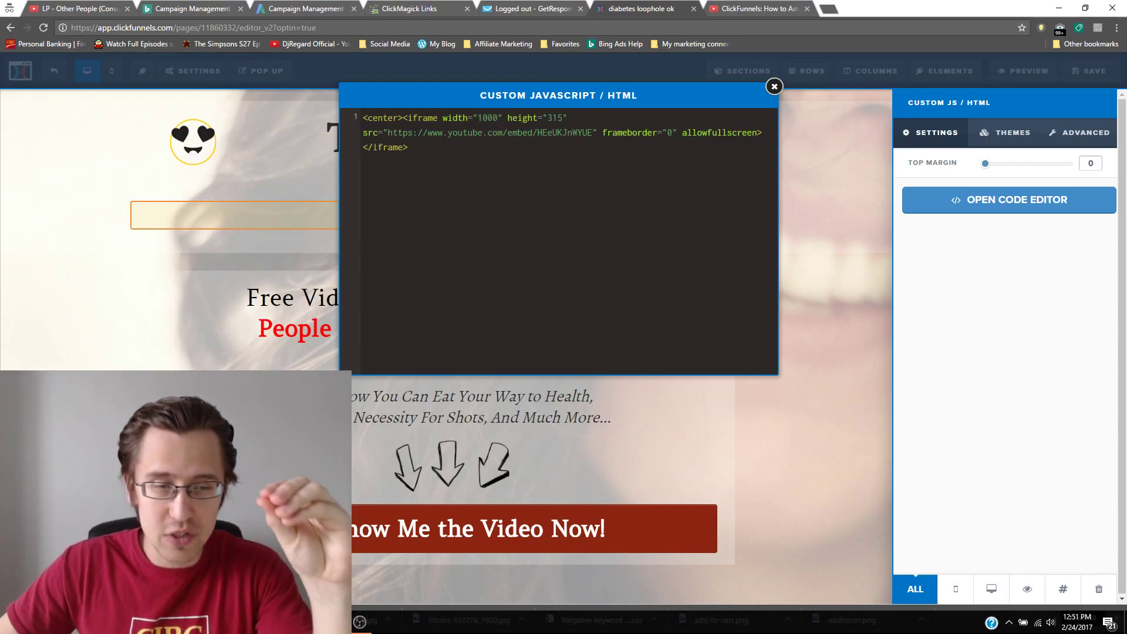
Step: Divide 1000 by 1.777777777 in Calculator to get a 562.5 height
left_click(293, 620)
left_click(897, 366)
type("1,000")
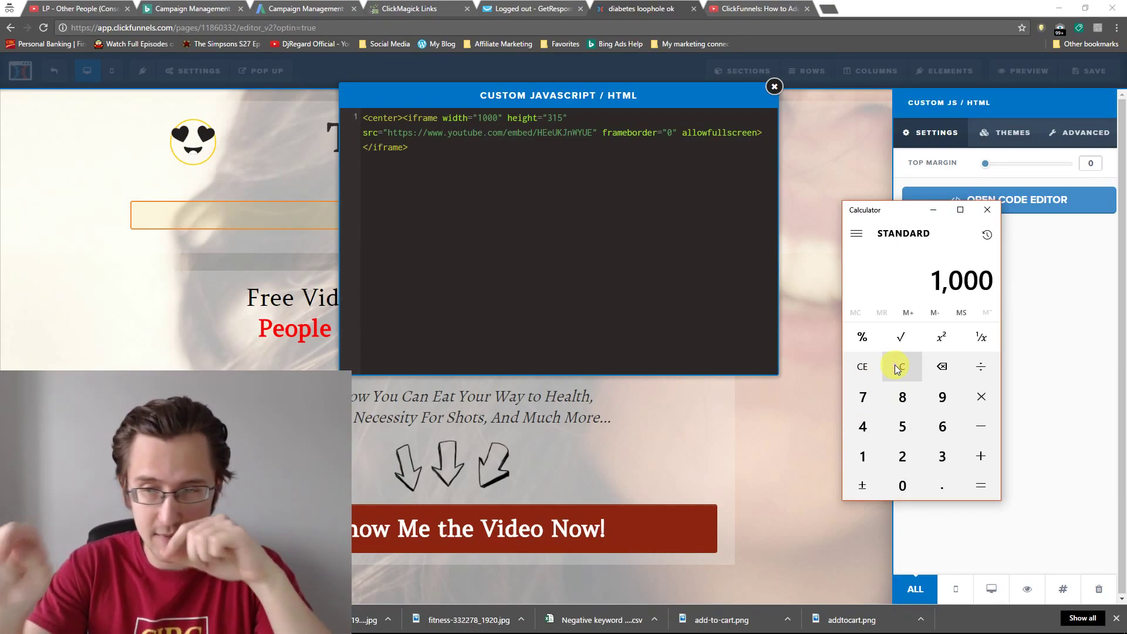
key("slash")
type("1.")
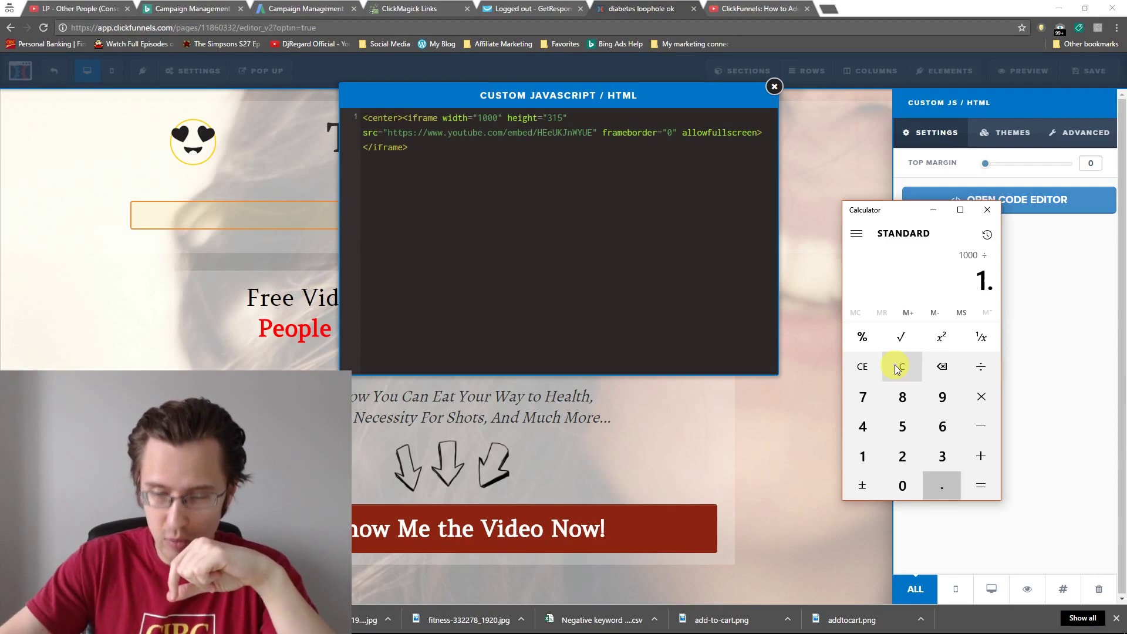
type("777777777")
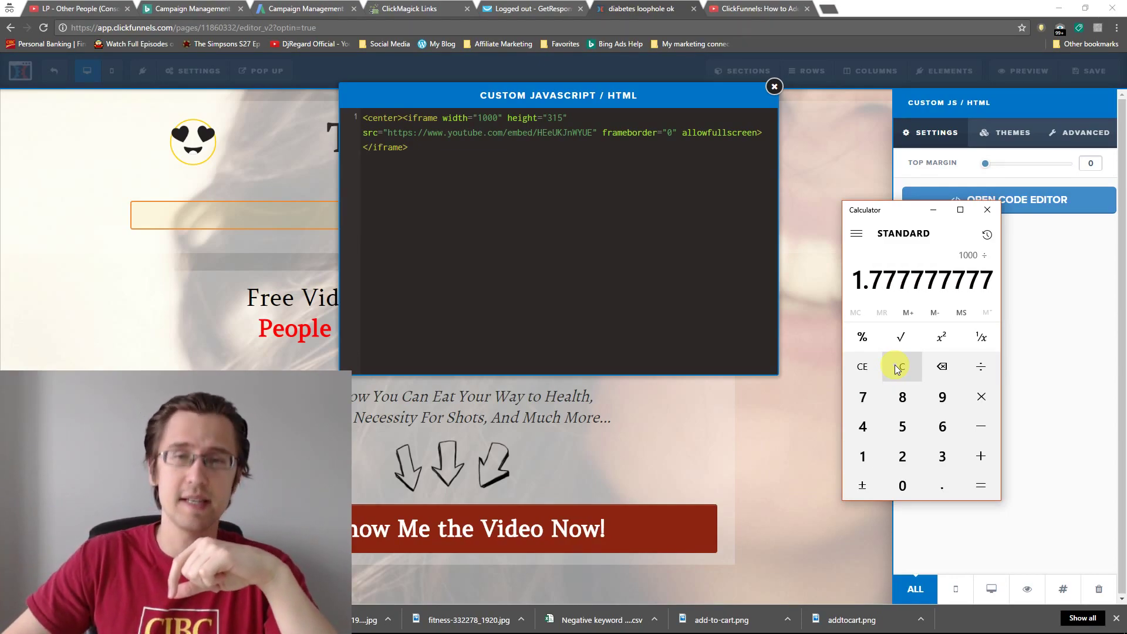
key("Return")
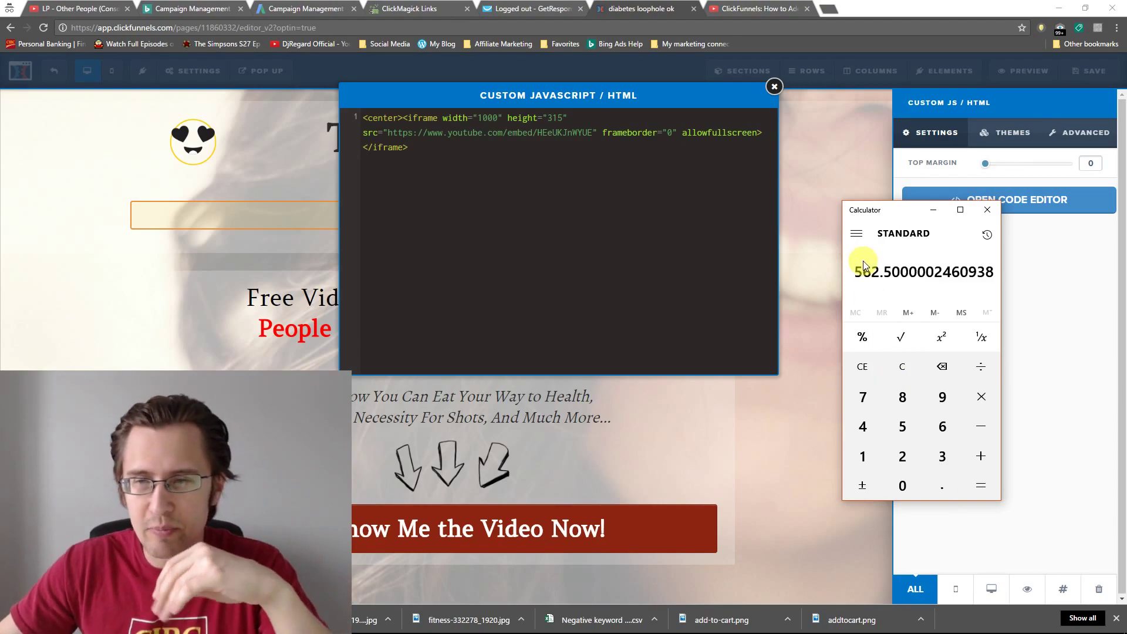
Step: Change the embed height from 315 to 562.5, save the page, and preview the larger video
left_click(569, 130)
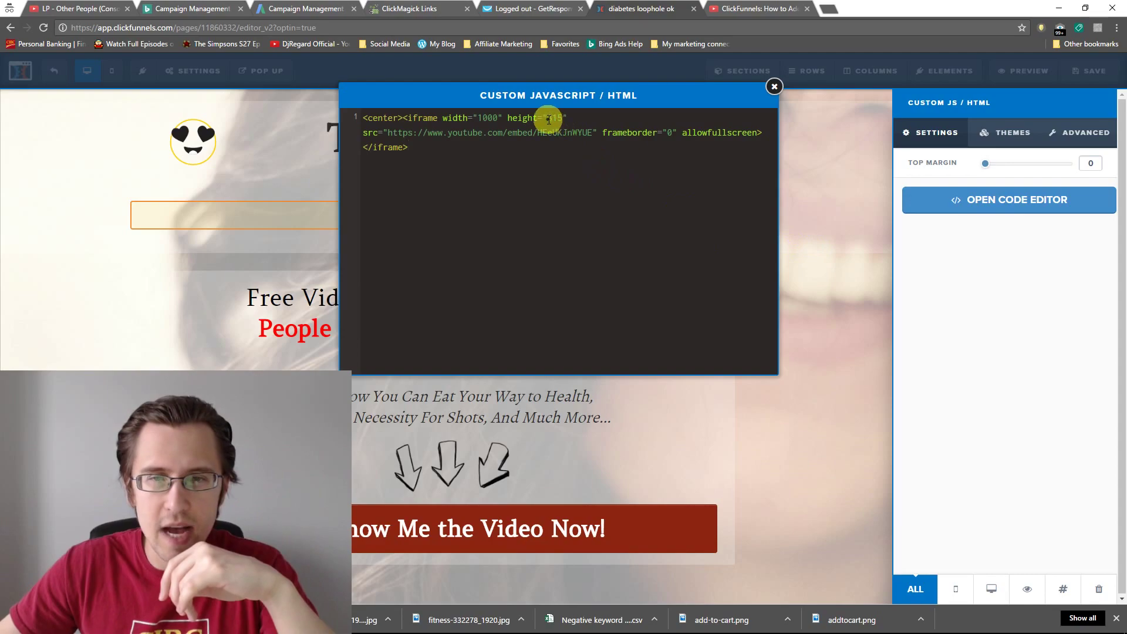
double_click(567, 120)
type("562.")
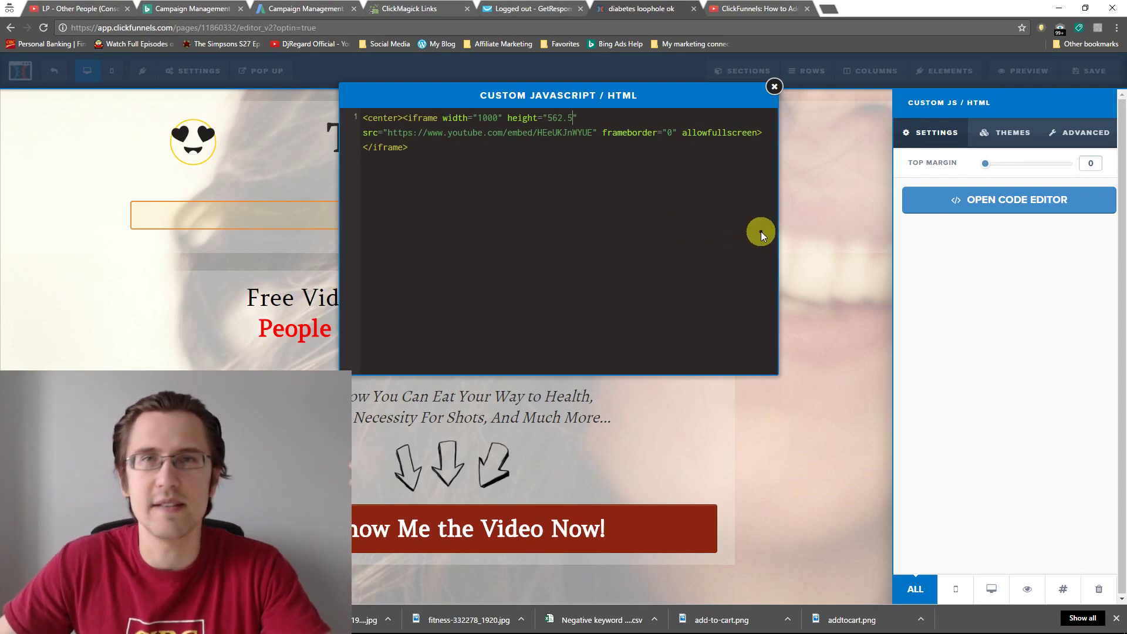
left_click(862, 227)
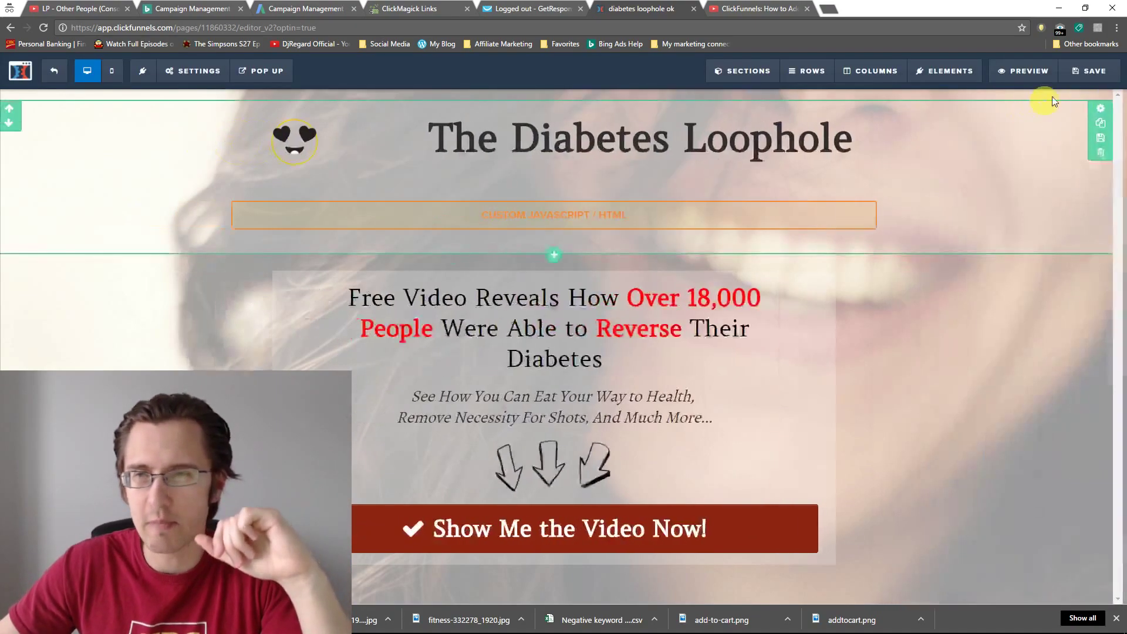
left_click(1089, 76)
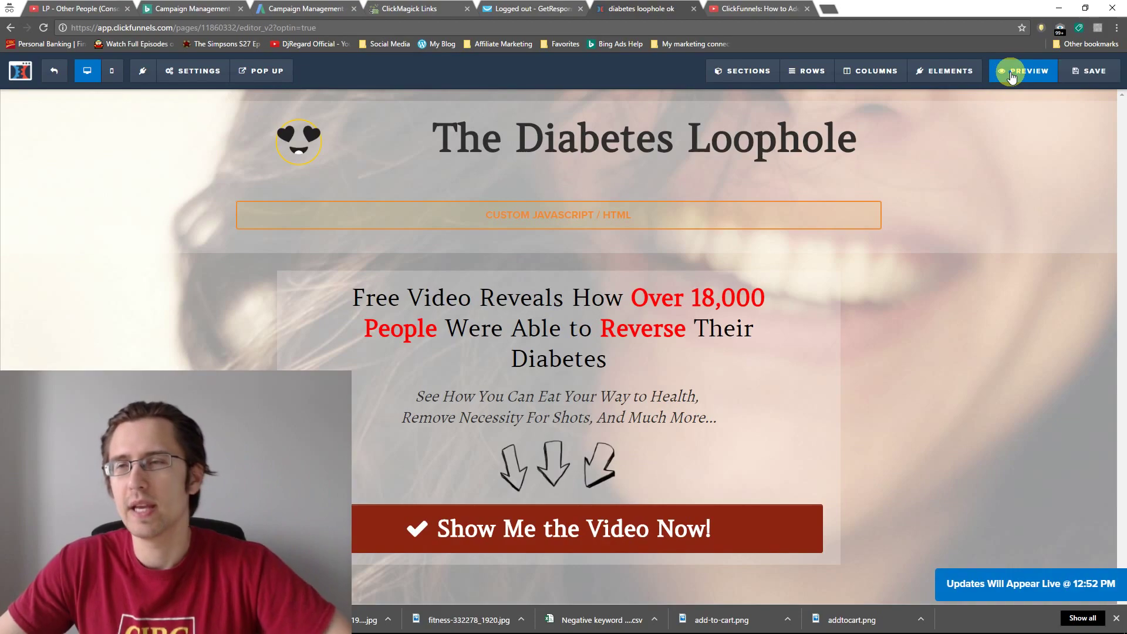
left_click(1011, 75)
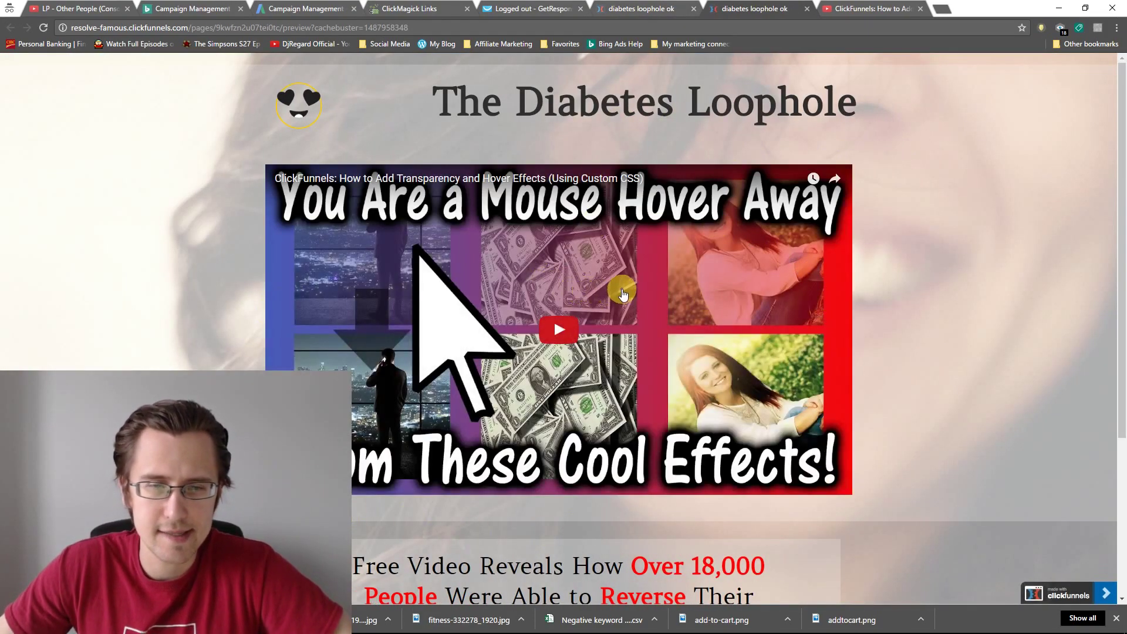
left_click(807, 9)
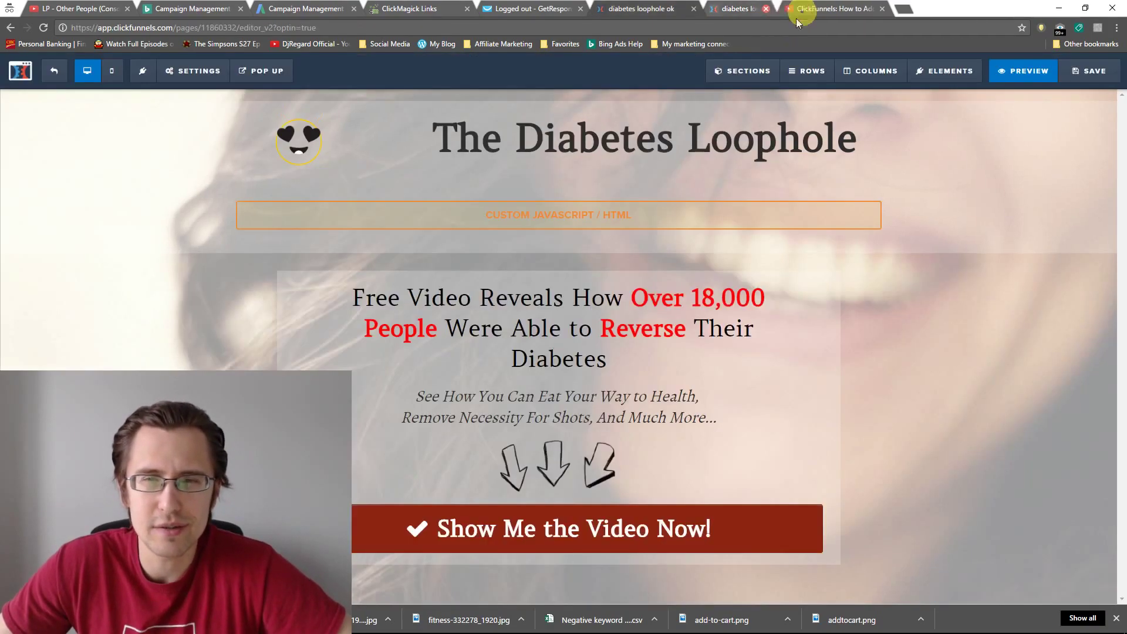
Step: Change the embed code's width from 1000 to 750
left_click(820, 191)
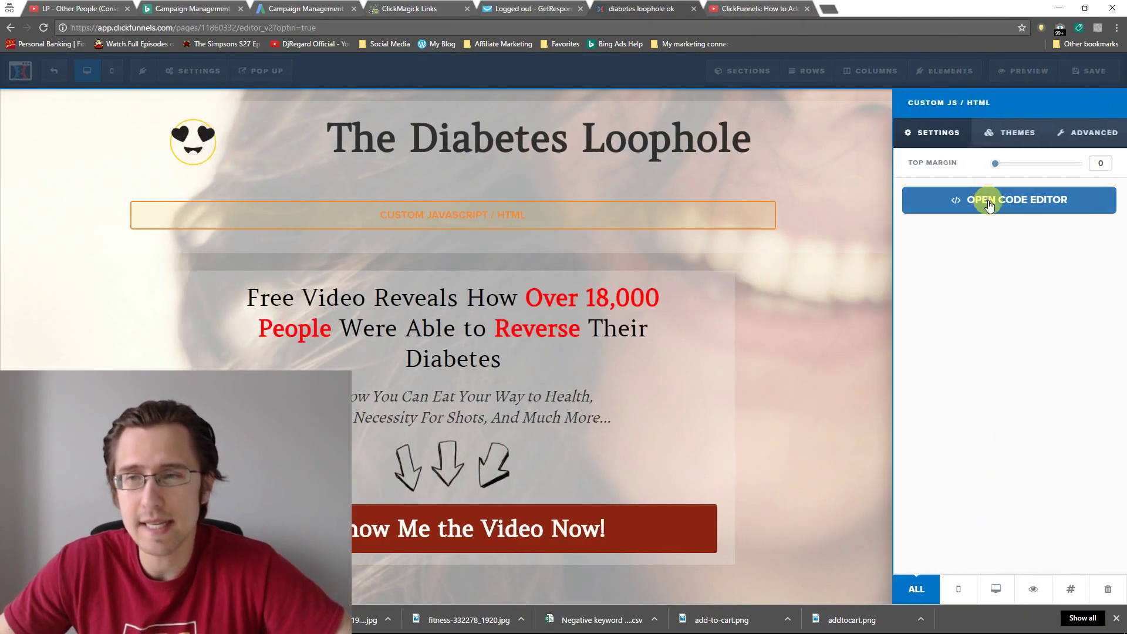
left_click(983, 199)
double_click(487, 117)
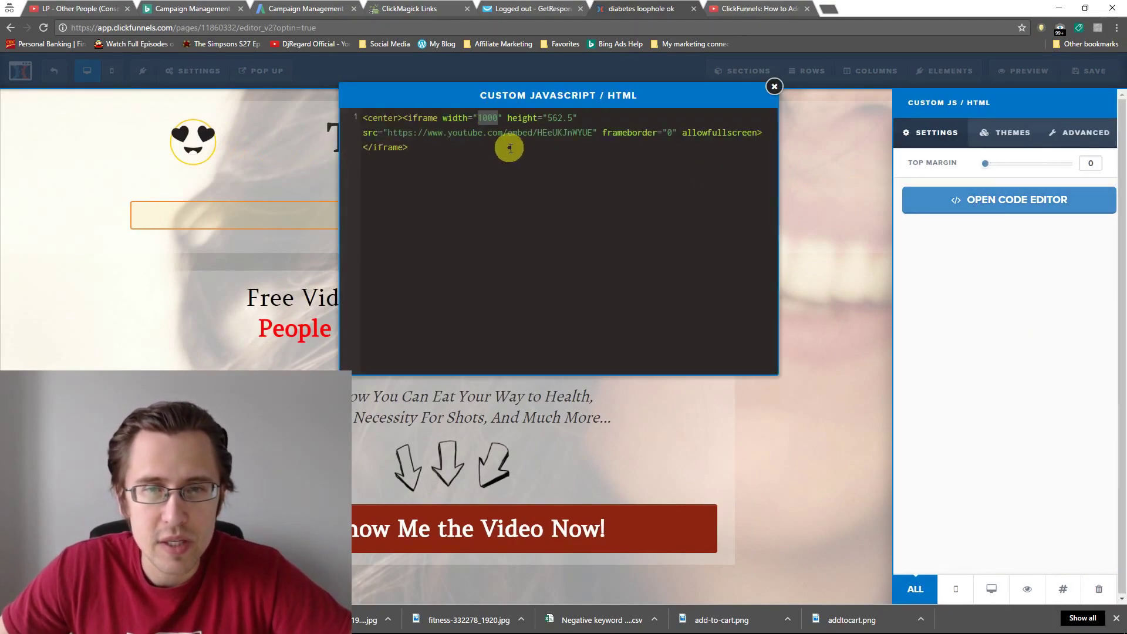
type("750")
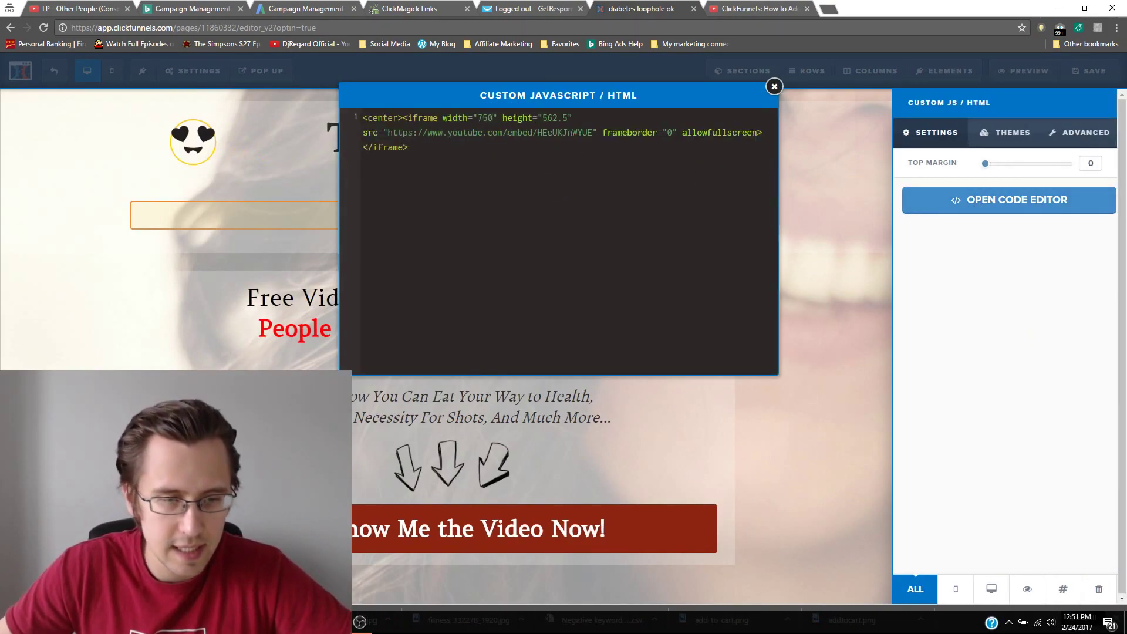
Step: Compute 750/1.77777 in Calculator, set the height to 422, and save the page
key("alt+Tab")
left_click(903, 364)
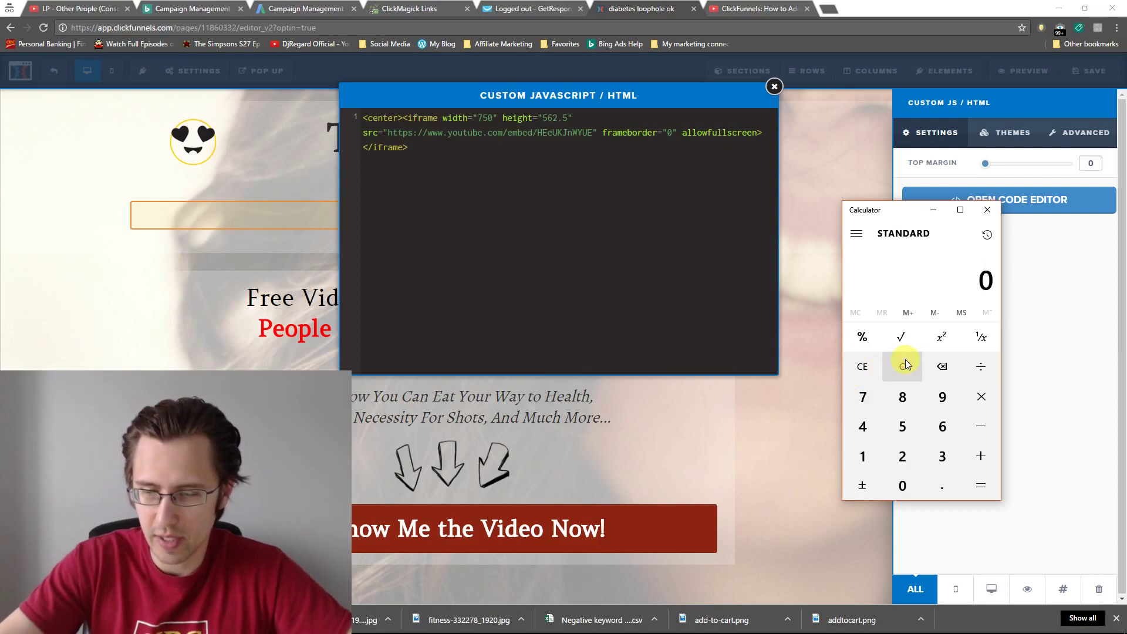
type("750")
type("/1.77777")
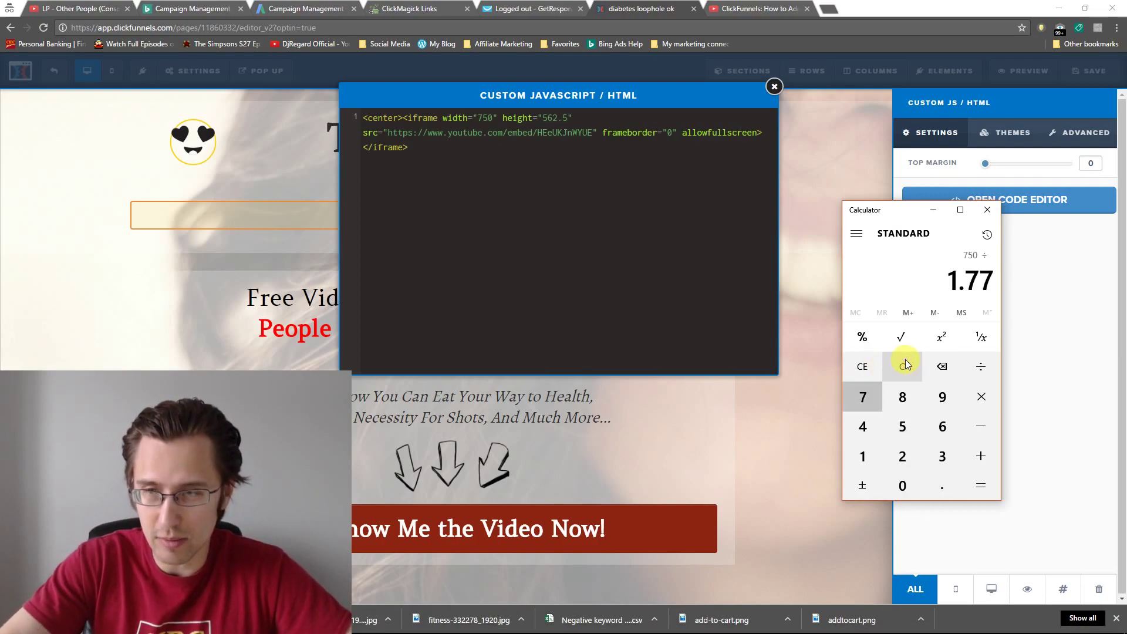
key("Return")
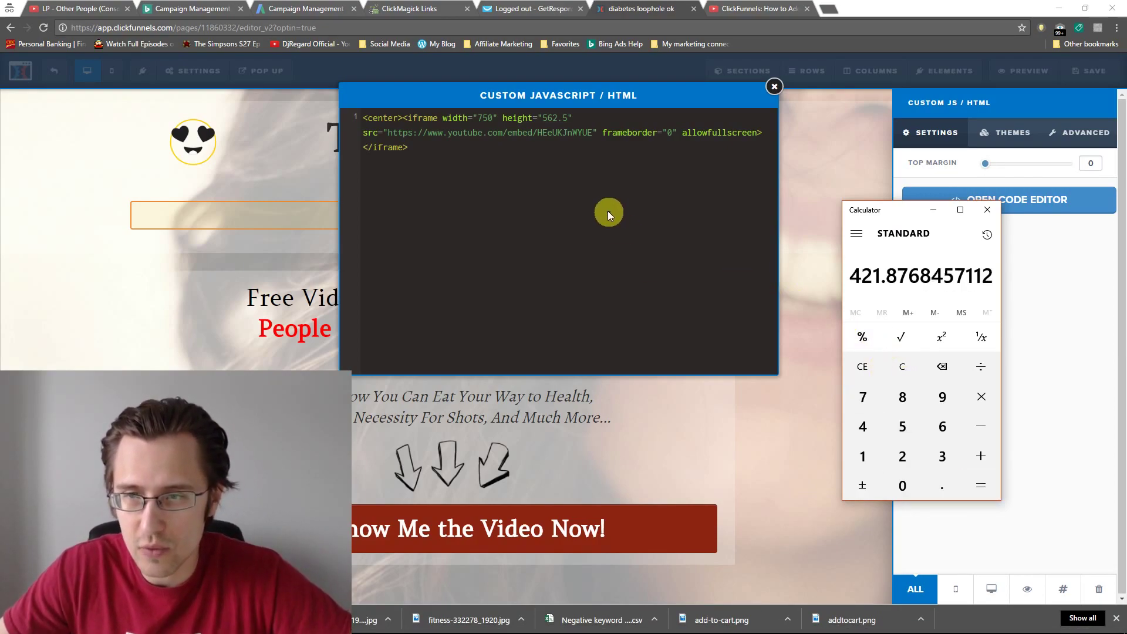
key("alt+Tab")
left_click_drag(540, 118, 571, 118)
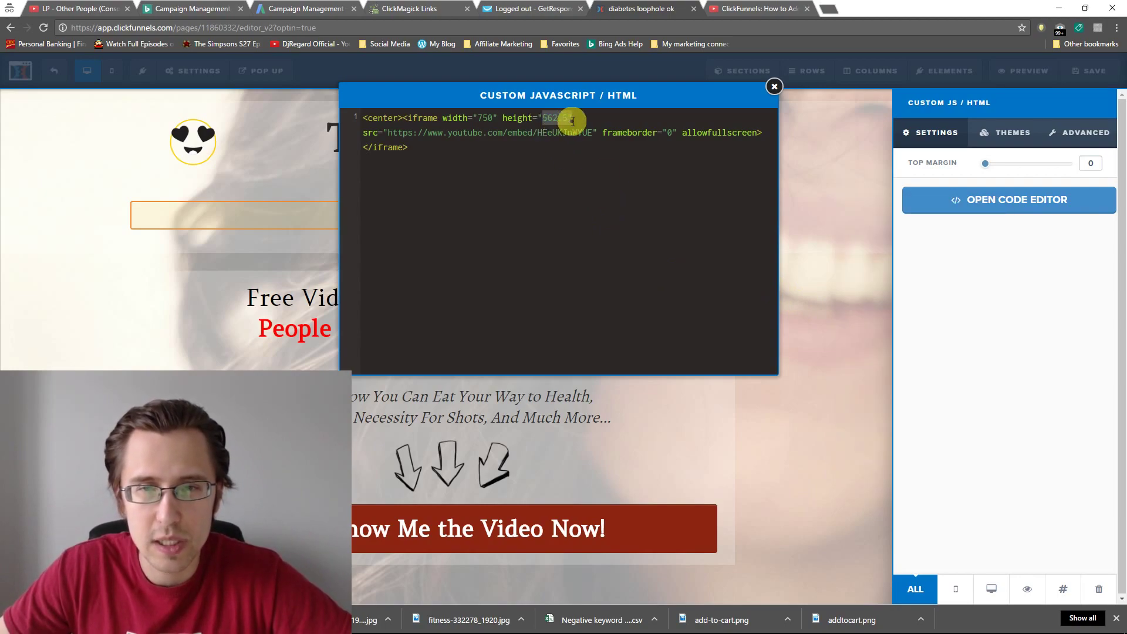
type("422")
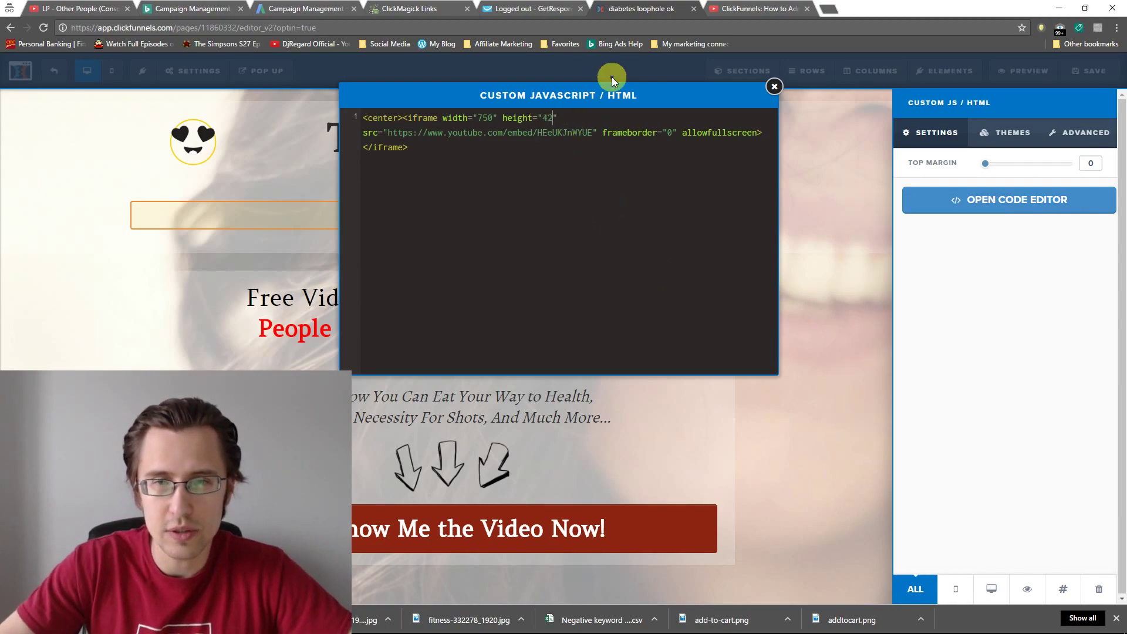
left_click(816, 249)
left_click(1080, 70)
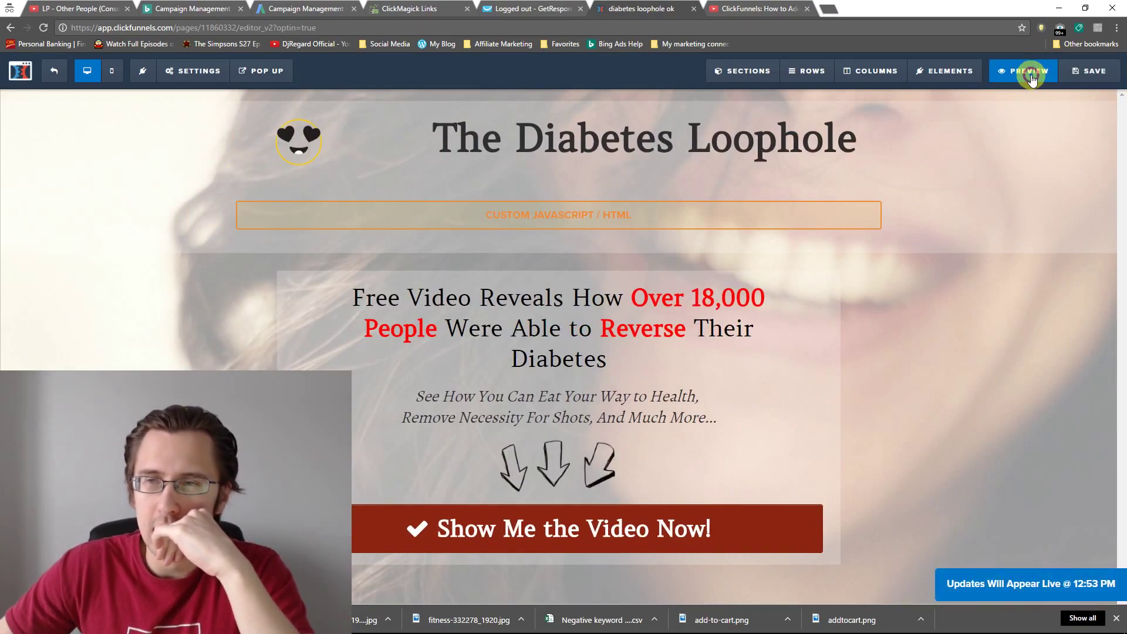
left_click(1029, 72)
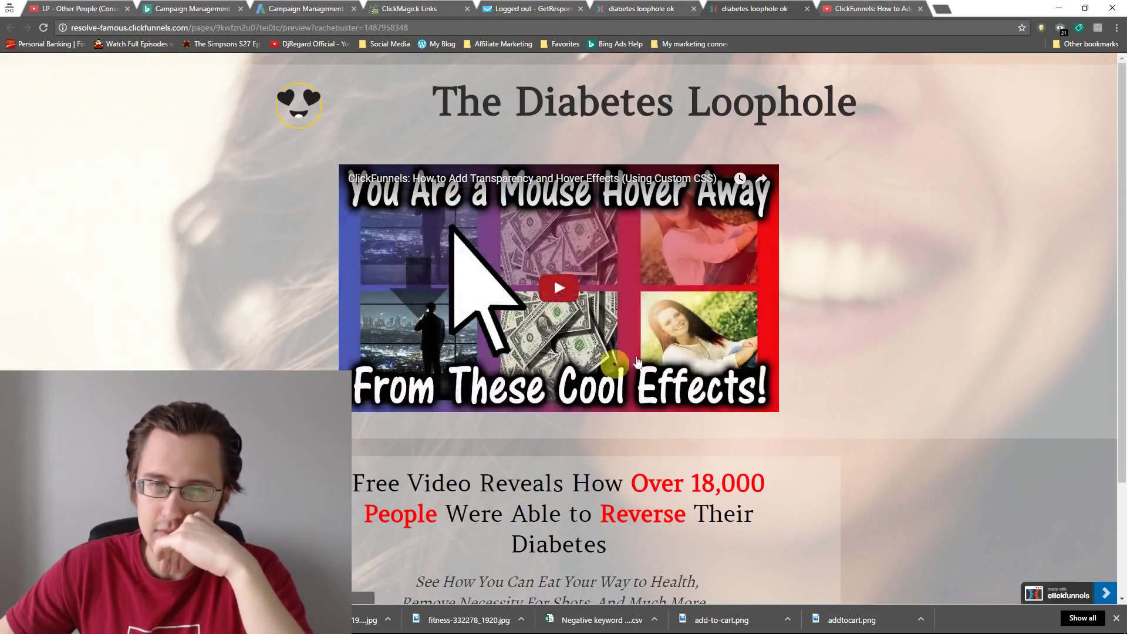
left_click(808, 9)
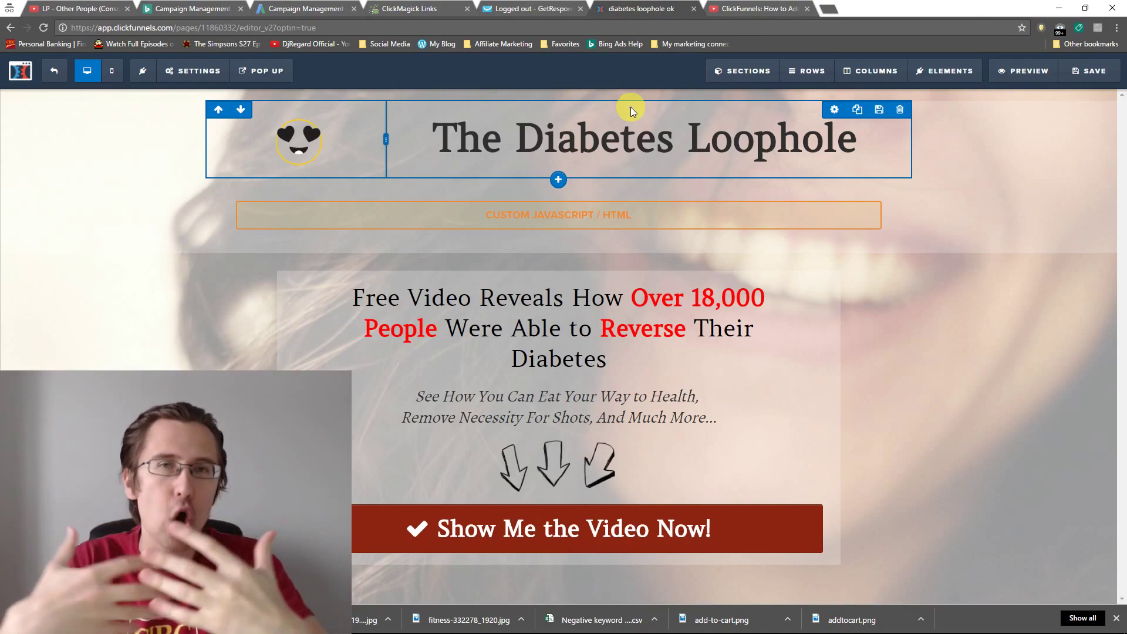
Step: Return to the Transparency and Hover Effects tutorial and expand the video's full description
left_click(748, 9)
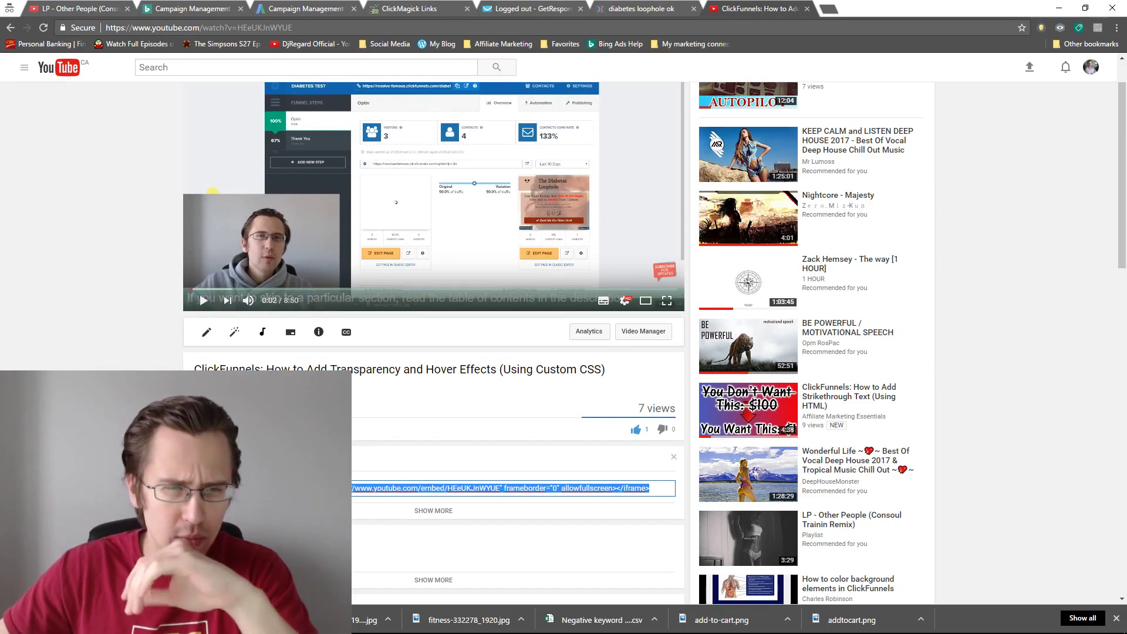
scroll(433, 464, "down", 2)
left_click(433, 462)
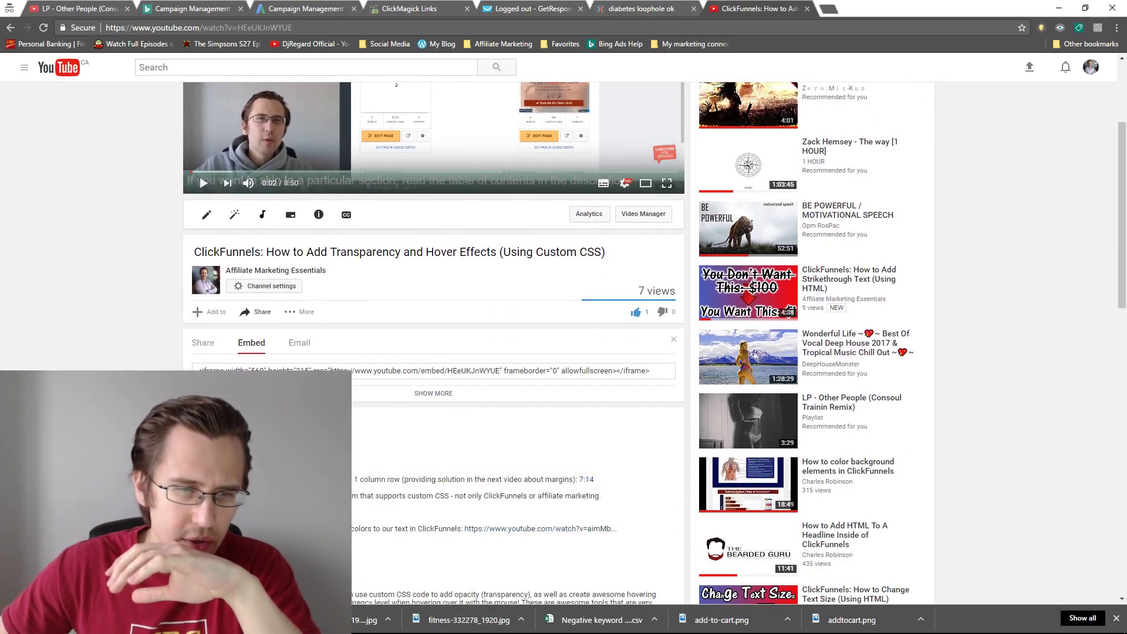
scroll(213, 192, "up", 2)
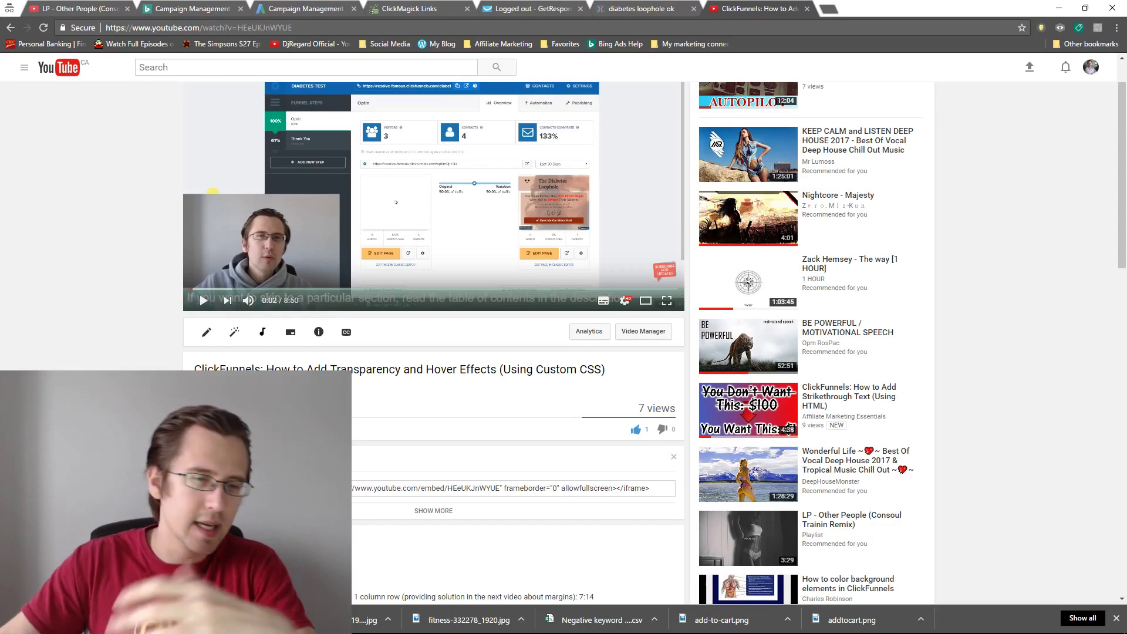
scroll(213, 191, "down", 2)
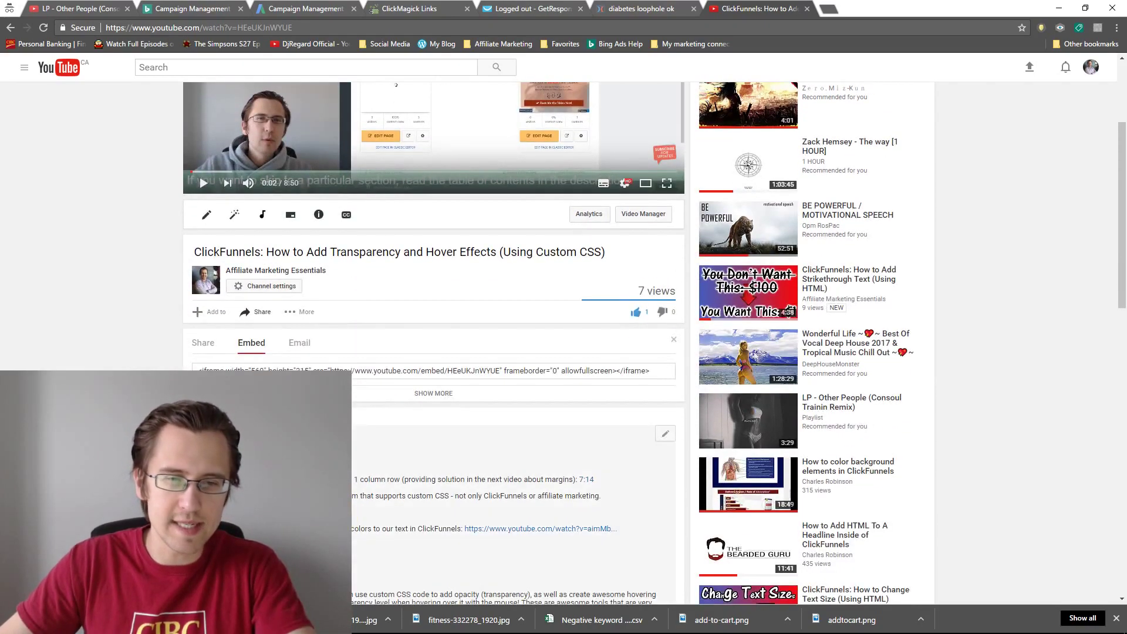
scroll(212, 251, "up", 3)
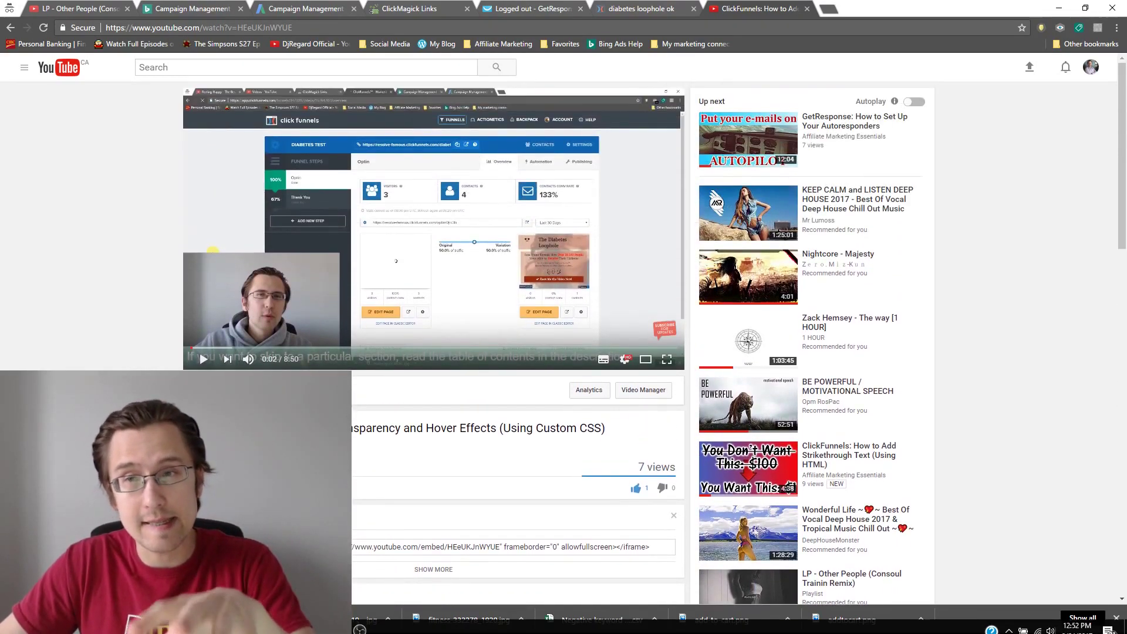
Step: Clear the calculator and compute 4*60 + 16 to get the 256-second start time
key("alt+Tab")
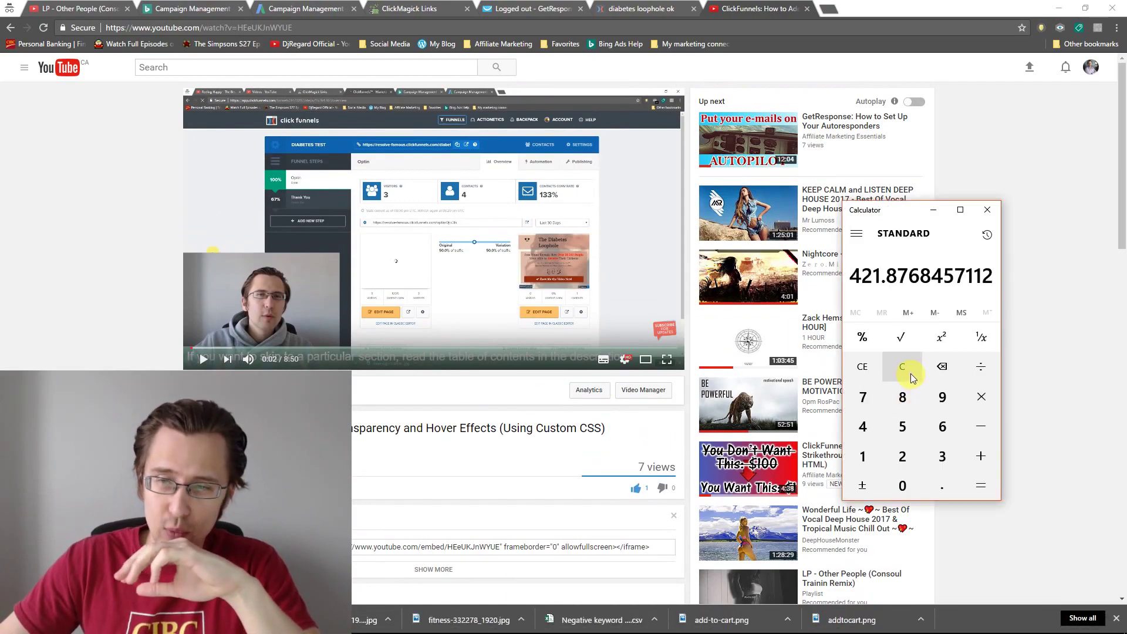
left_click(910, 372)
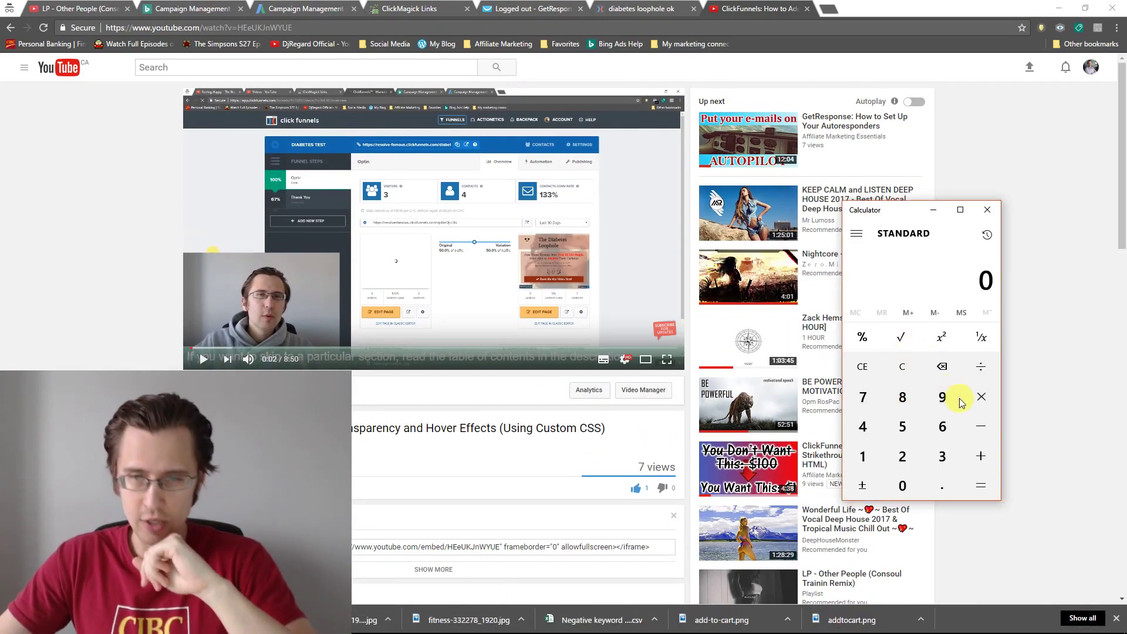
scroll(482, 391, "down", 2)
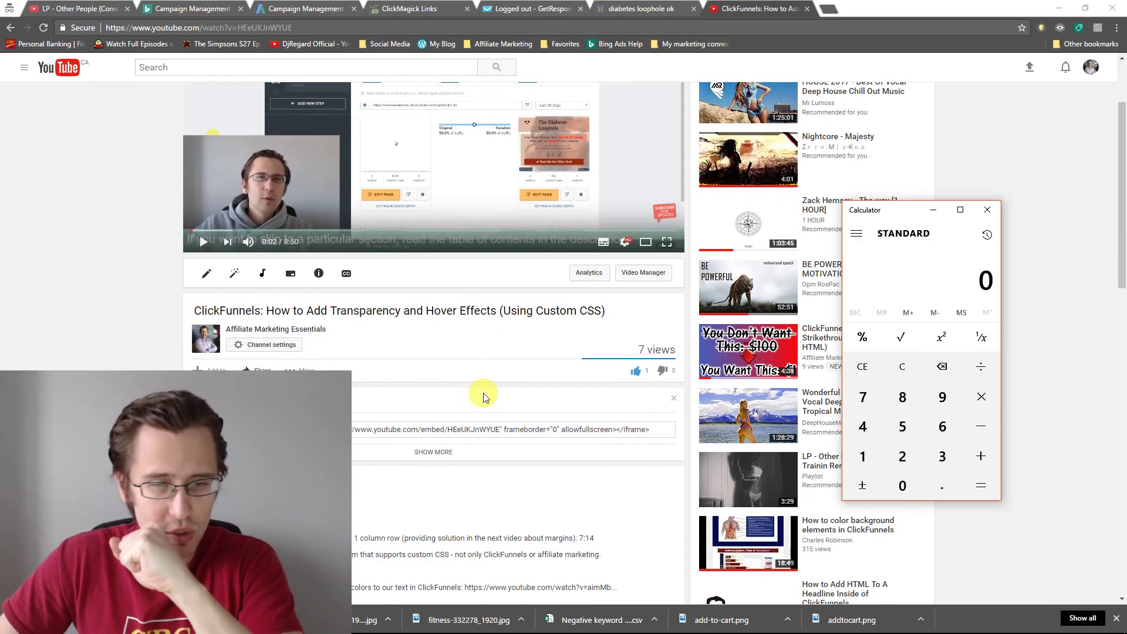
scroll(482, 395, "up", 2)
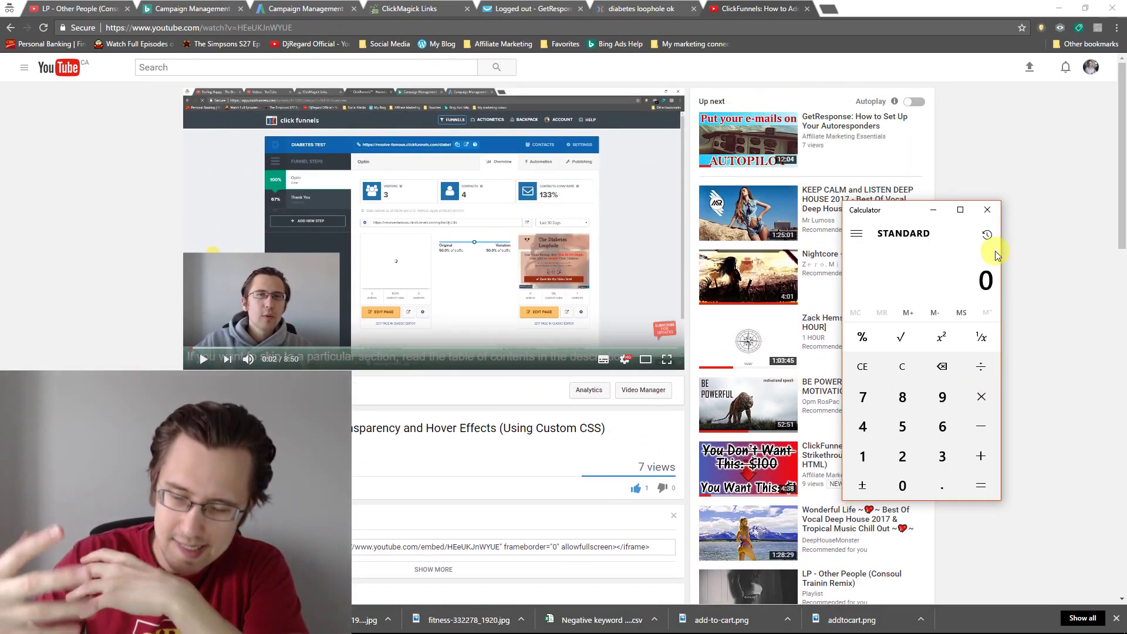
type("4")
type("*")
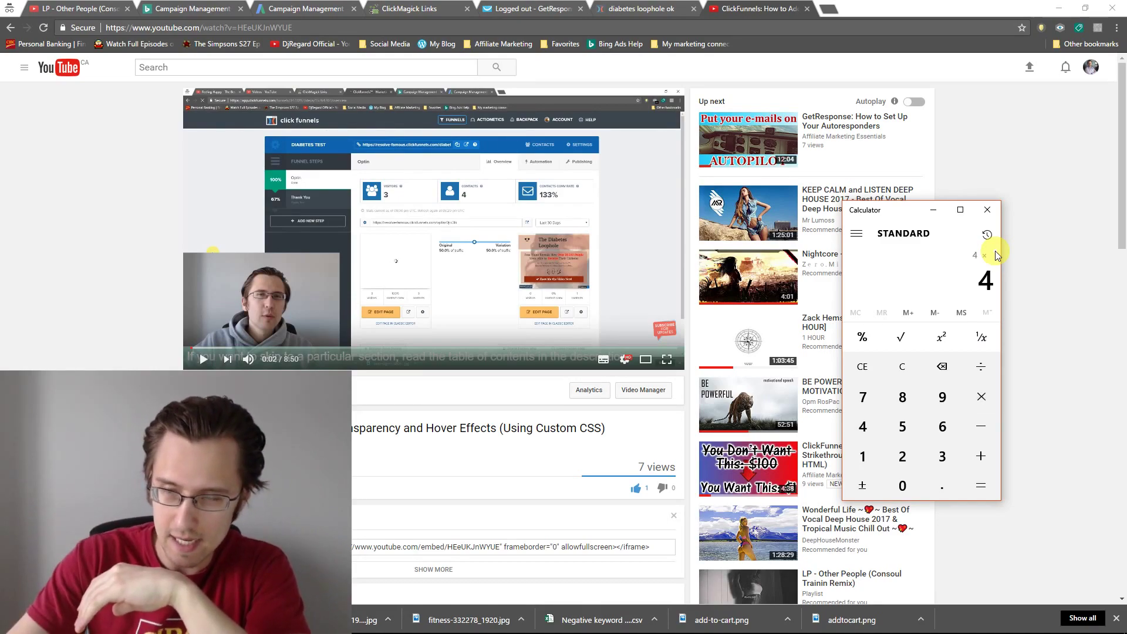
type("60")
key("Return")
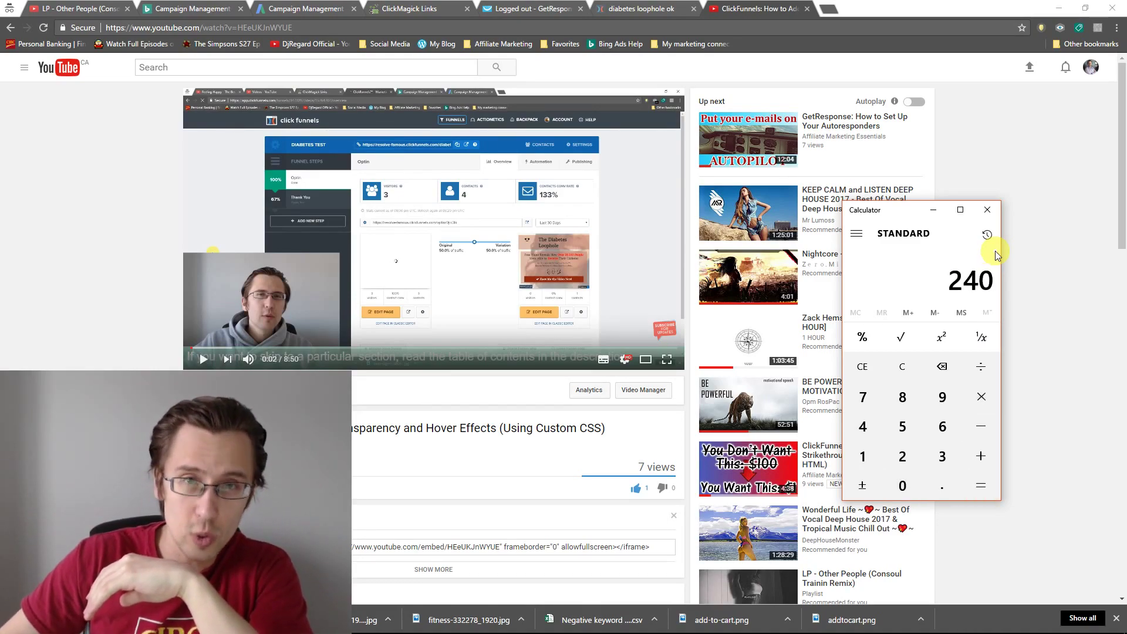
type("+")
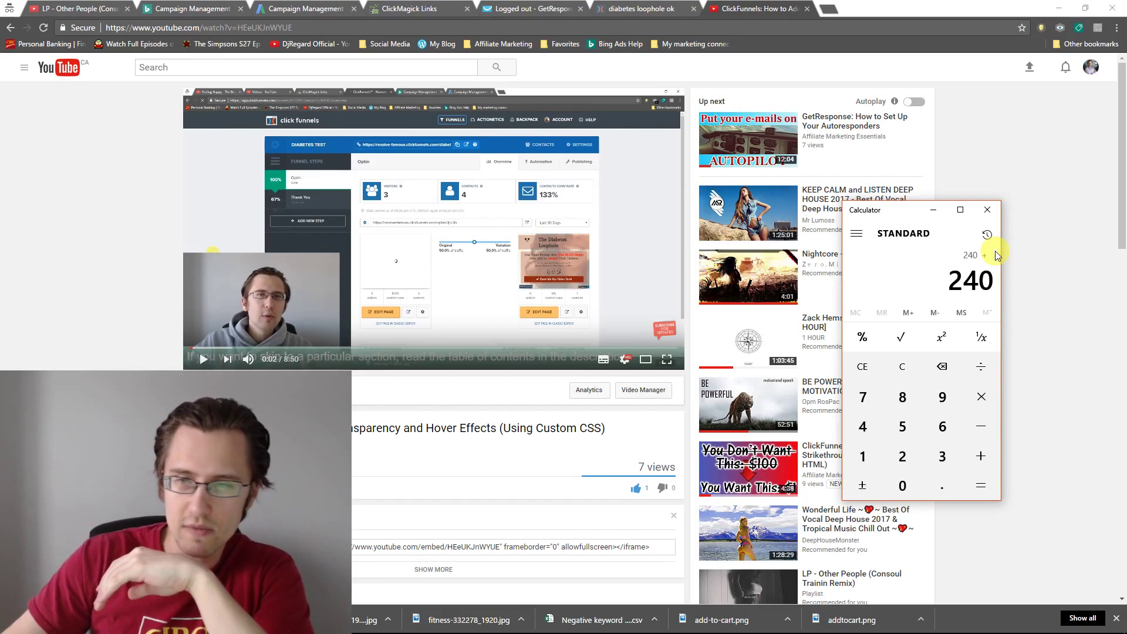
scroll(522, 298, "down", 2)
scroll(520, 304, "up", 2)
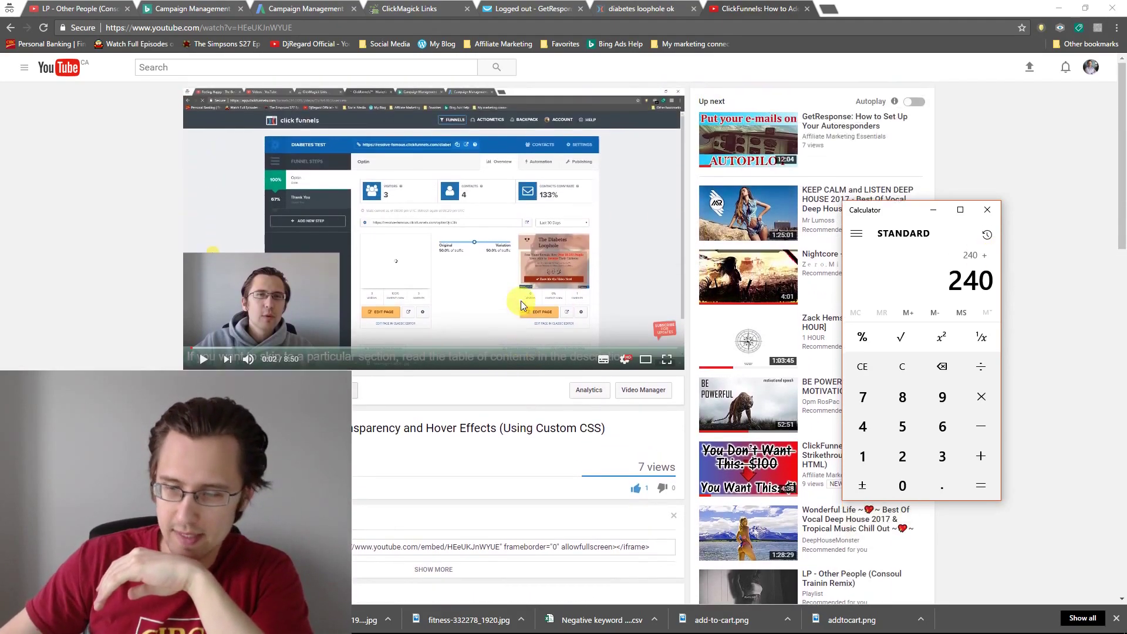
type("16")
key("Return")
left_click(630, 8)
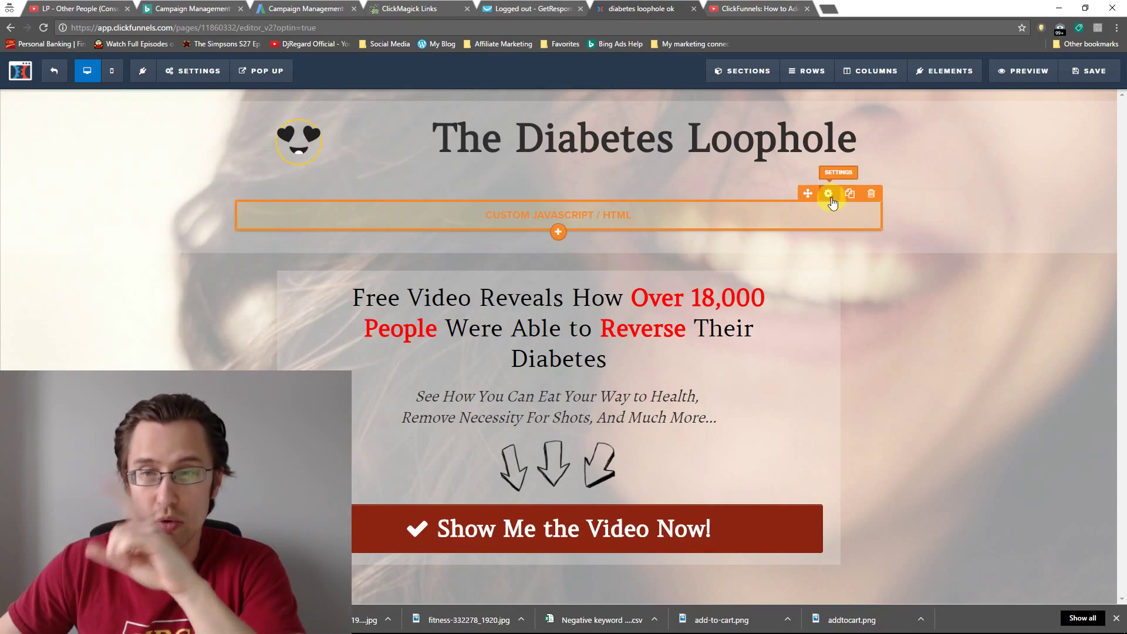
Step: Append ?start=256 to the YouTube iframe src in the Custom JS/HTML element's code
left_click(828, 193)
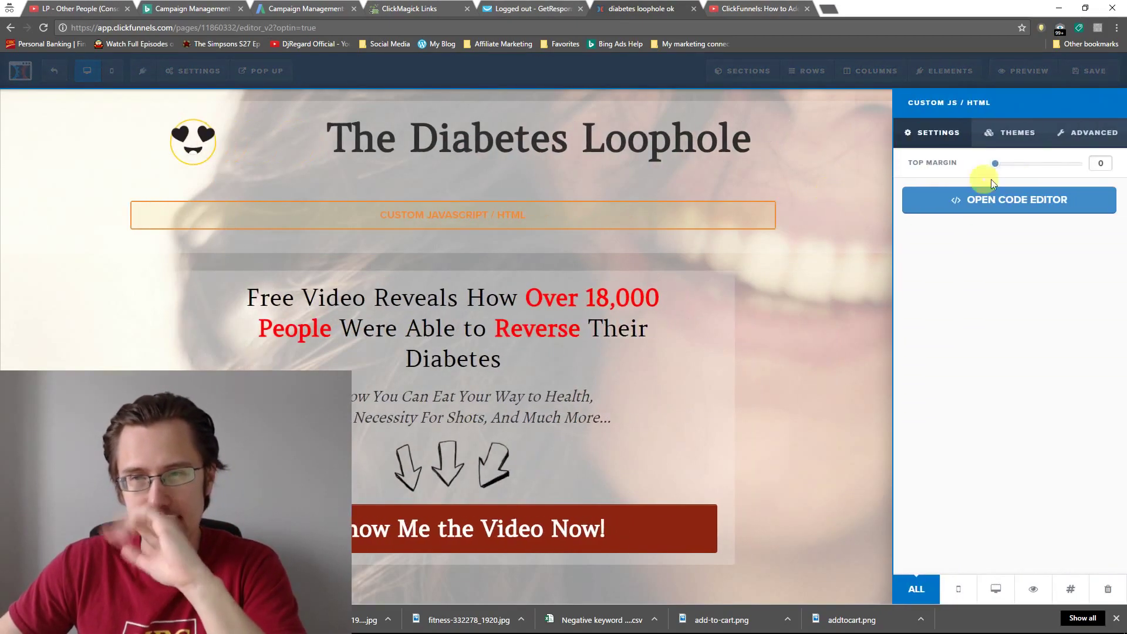
left_click(1020, 199)
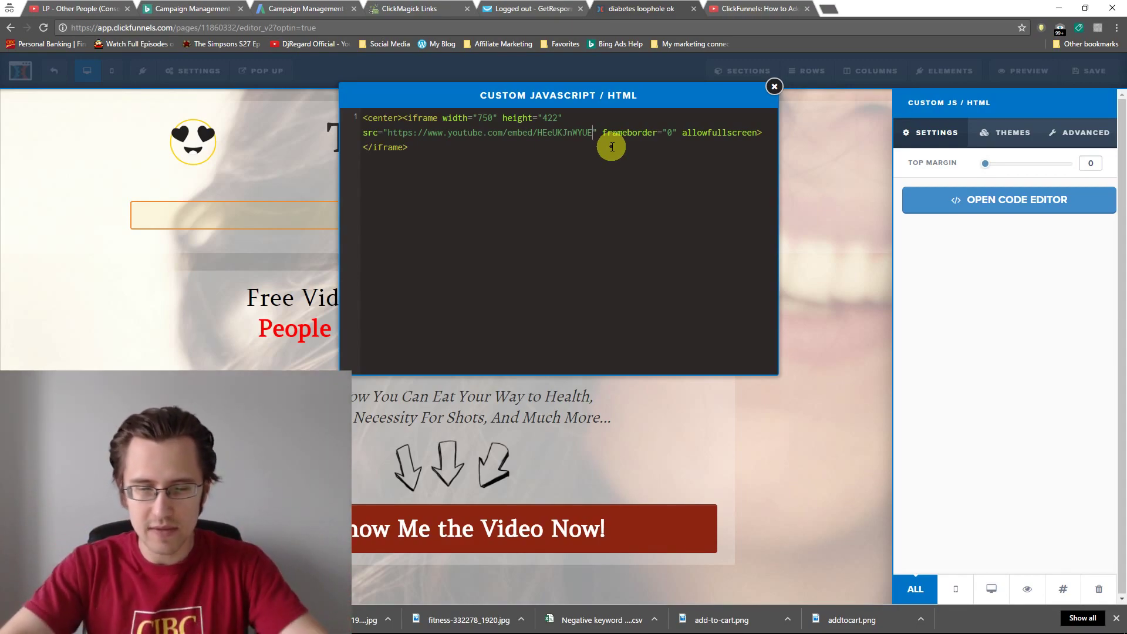
type("?")
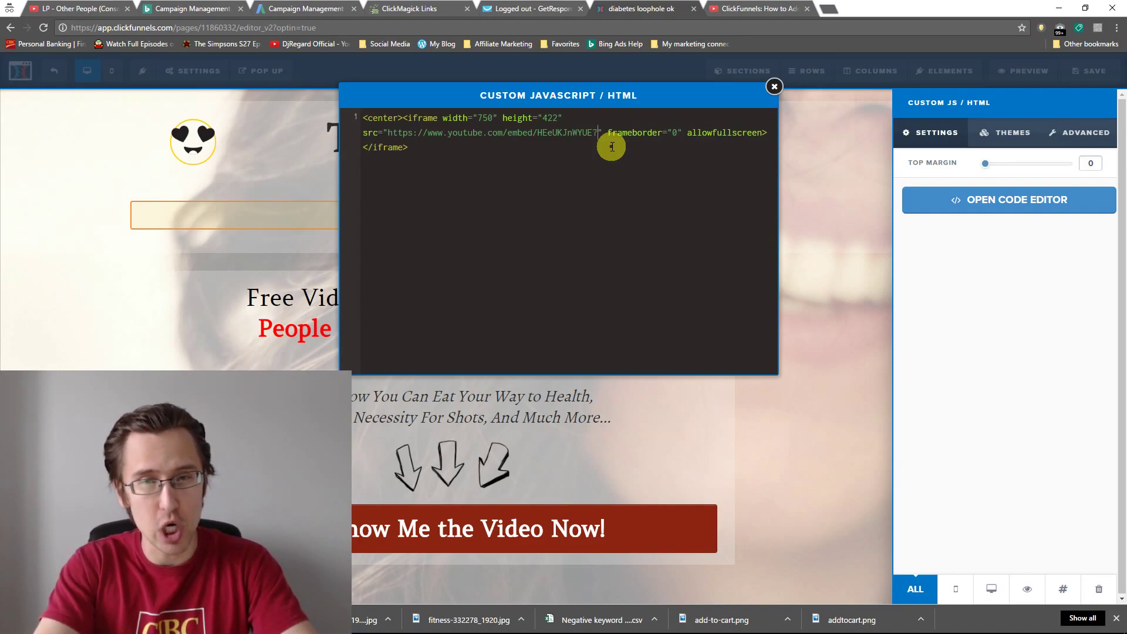
type("start")
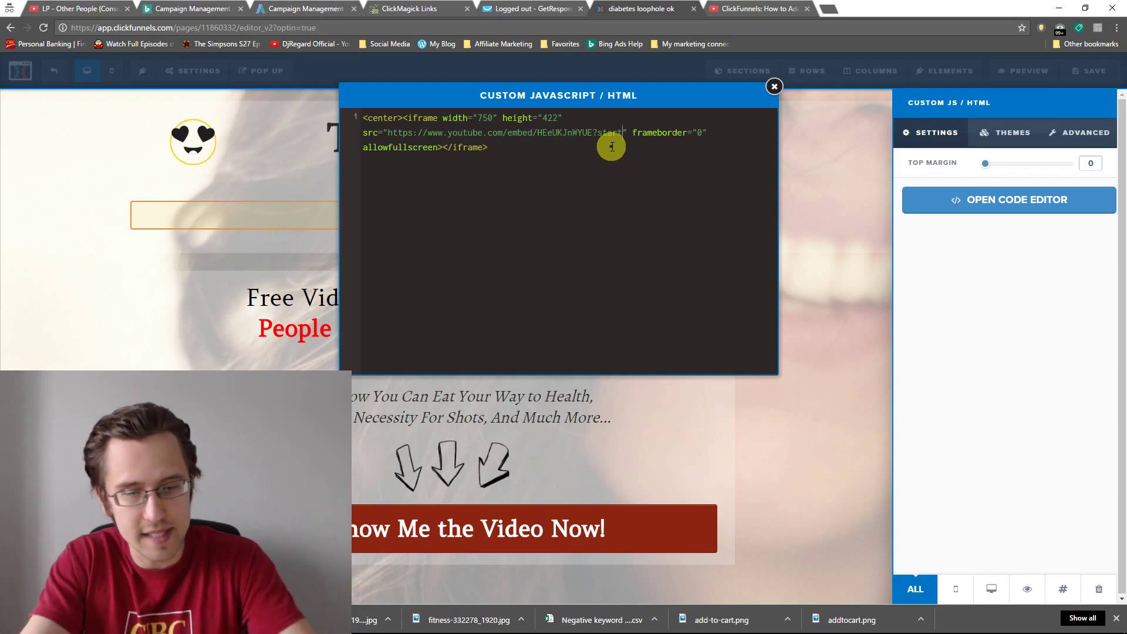
type("=")
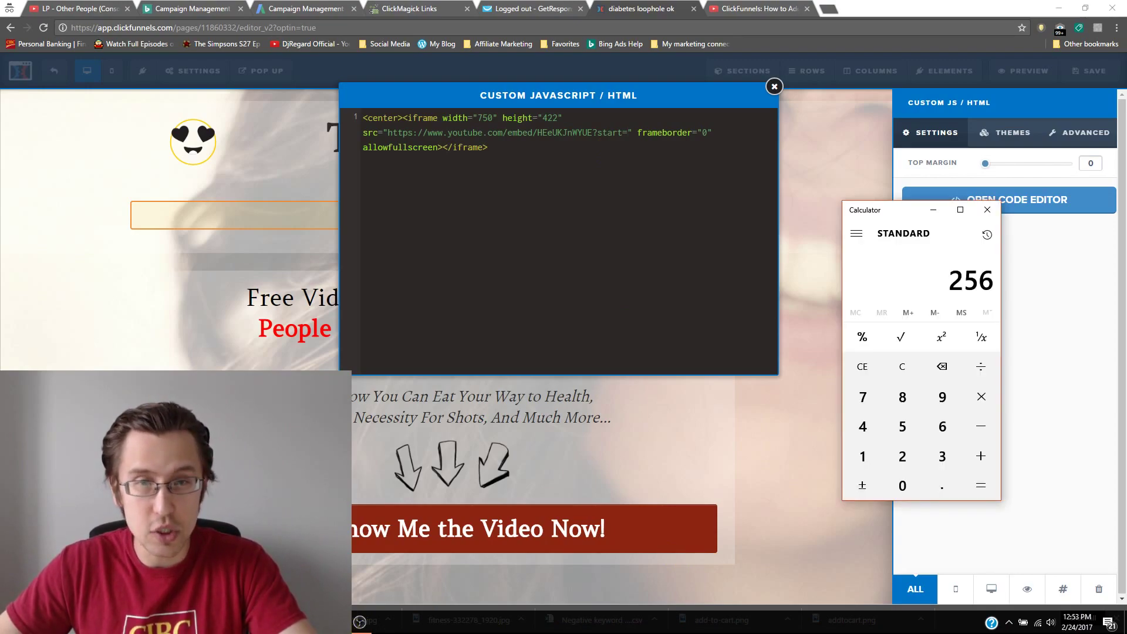
left_click(629, 133)
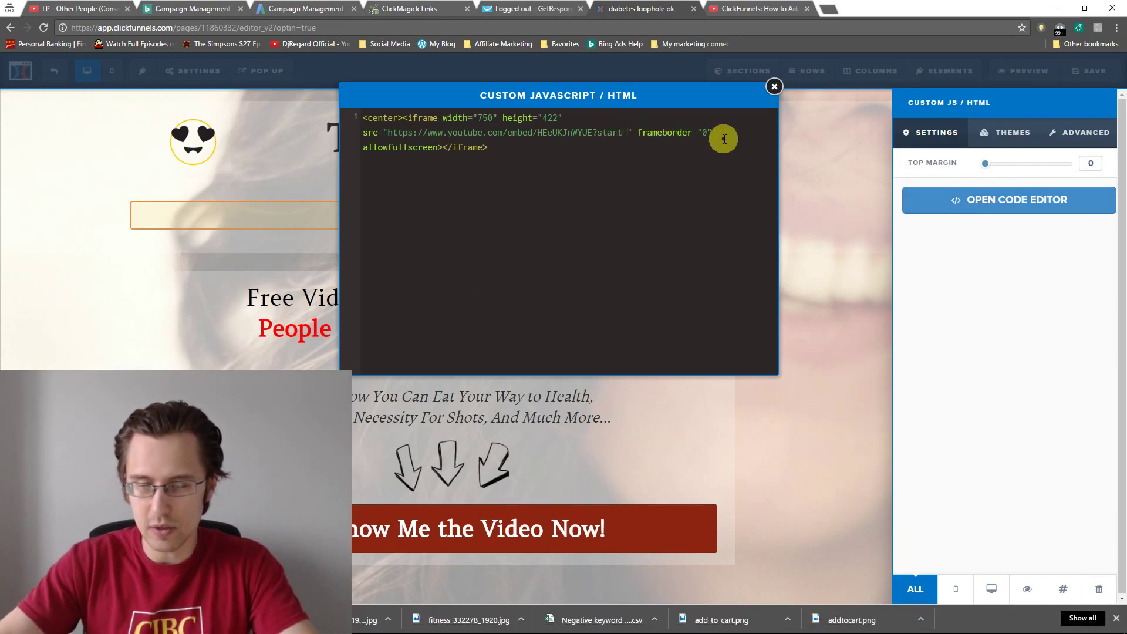
type("256")
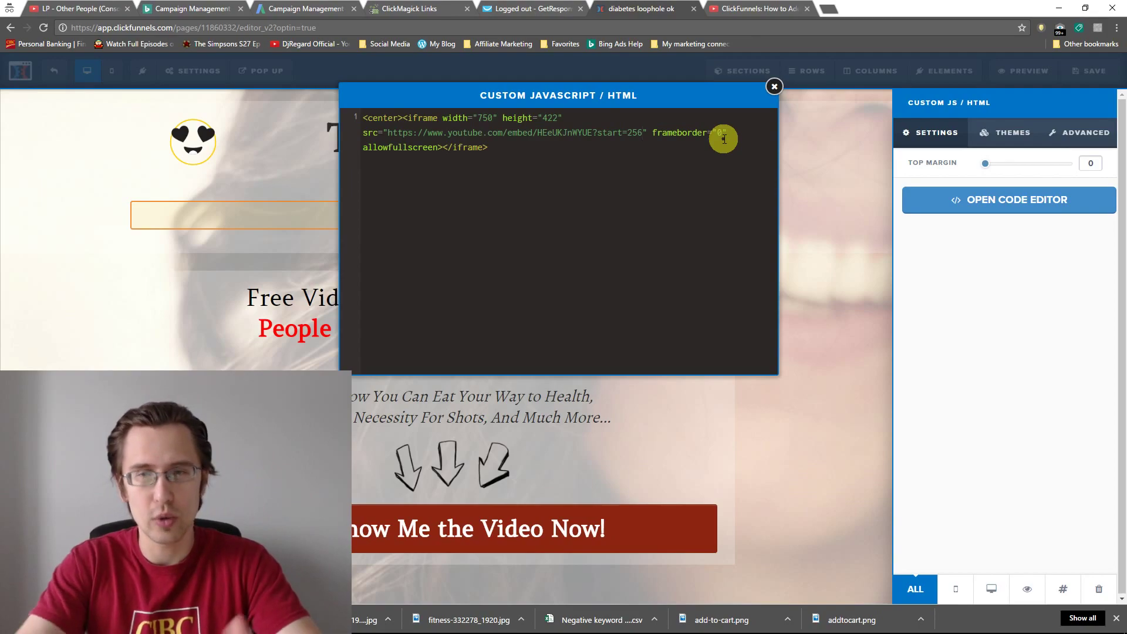
left_click(847, 237)
left_click(1087, 72)
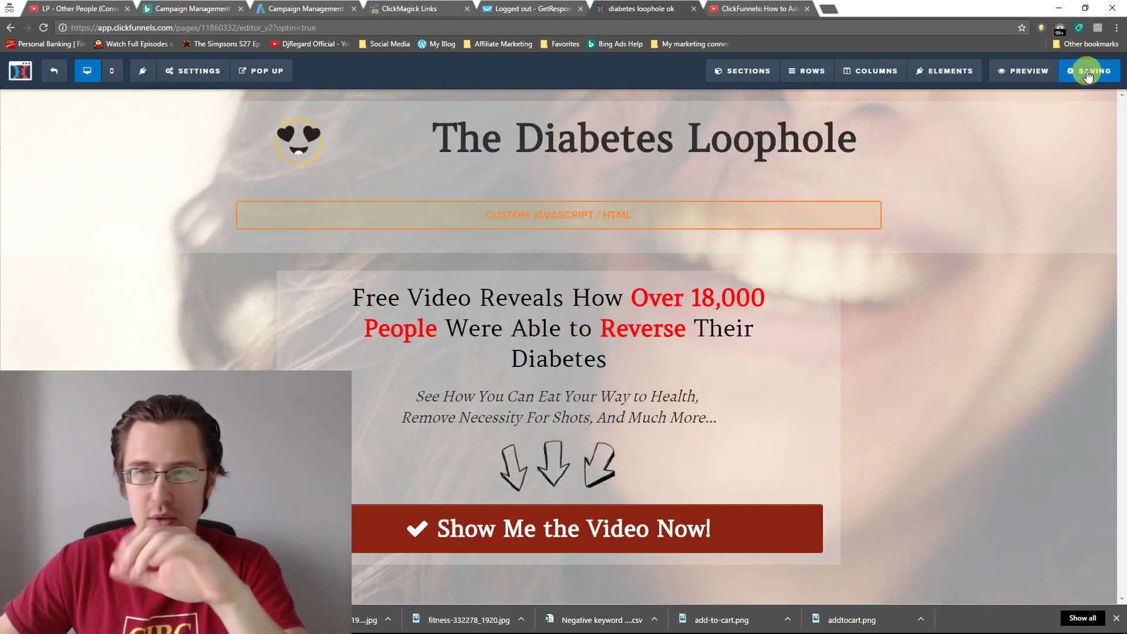
left_click(1048, 77)
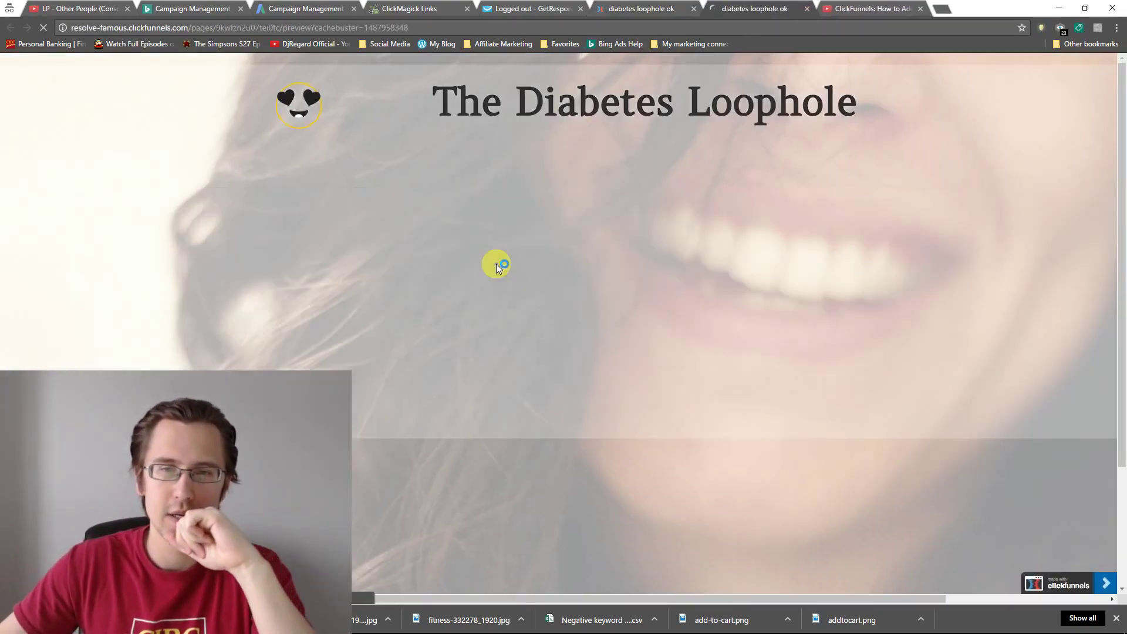
left_click(550, 284)
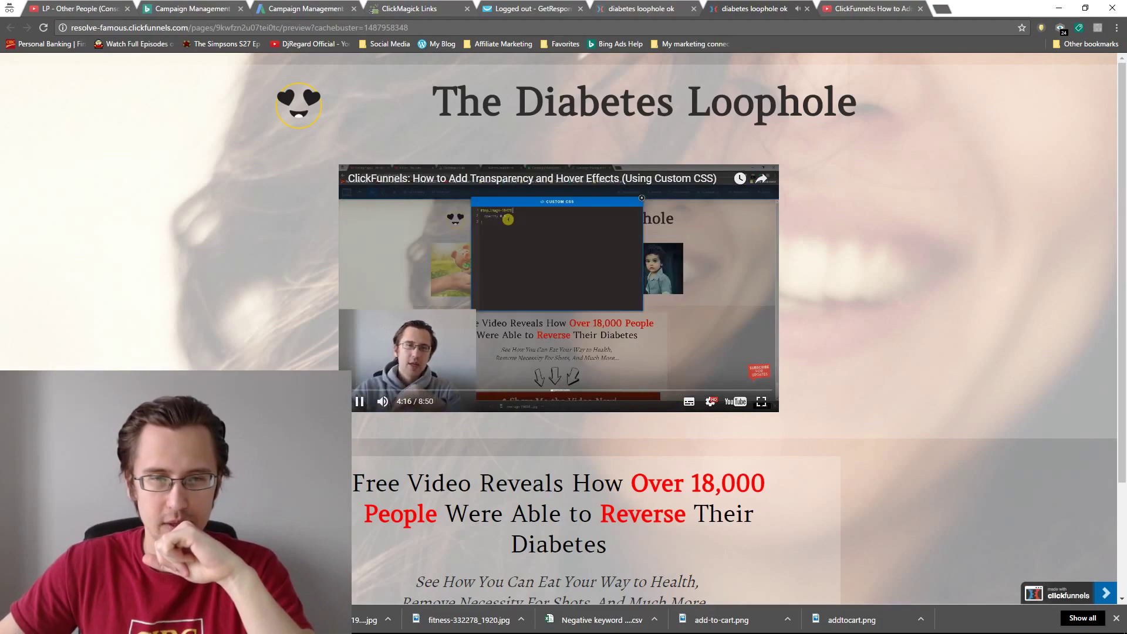
left_click(359, 403)
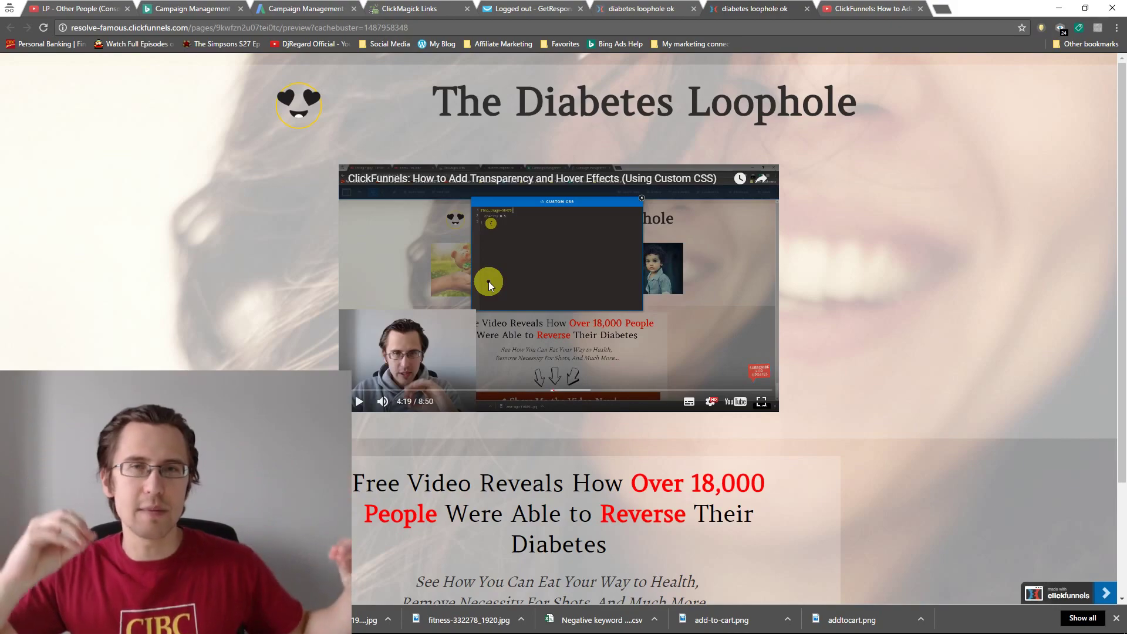
left_click(807, 10)
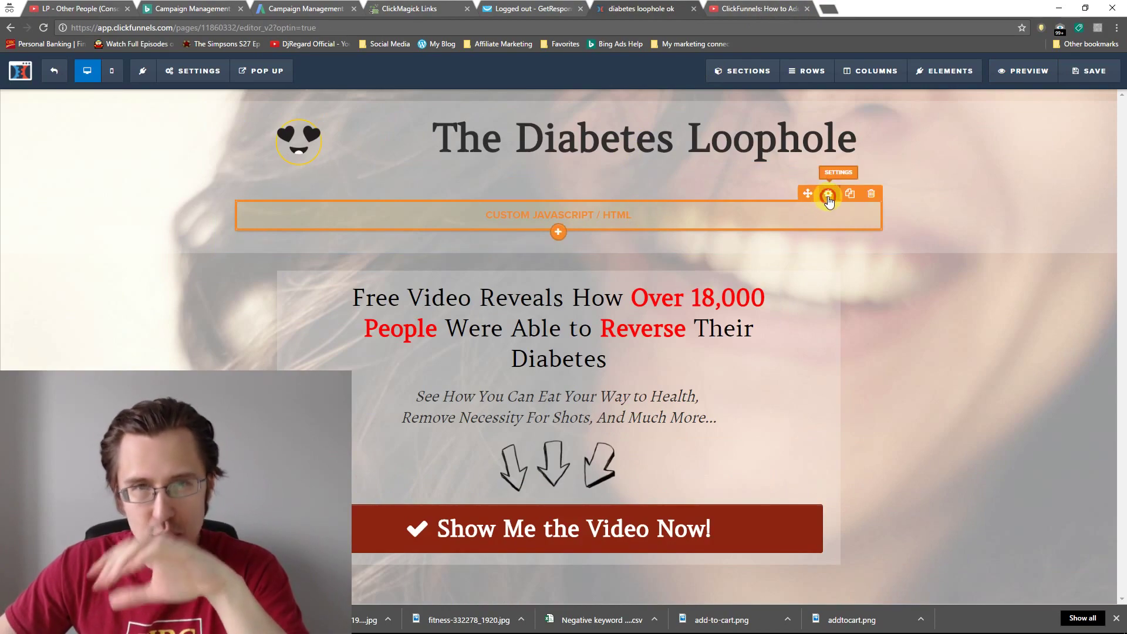
Step: Add &autoplay= after start=256 in the embed's src URL and save the optin page
left_click(828, 193)
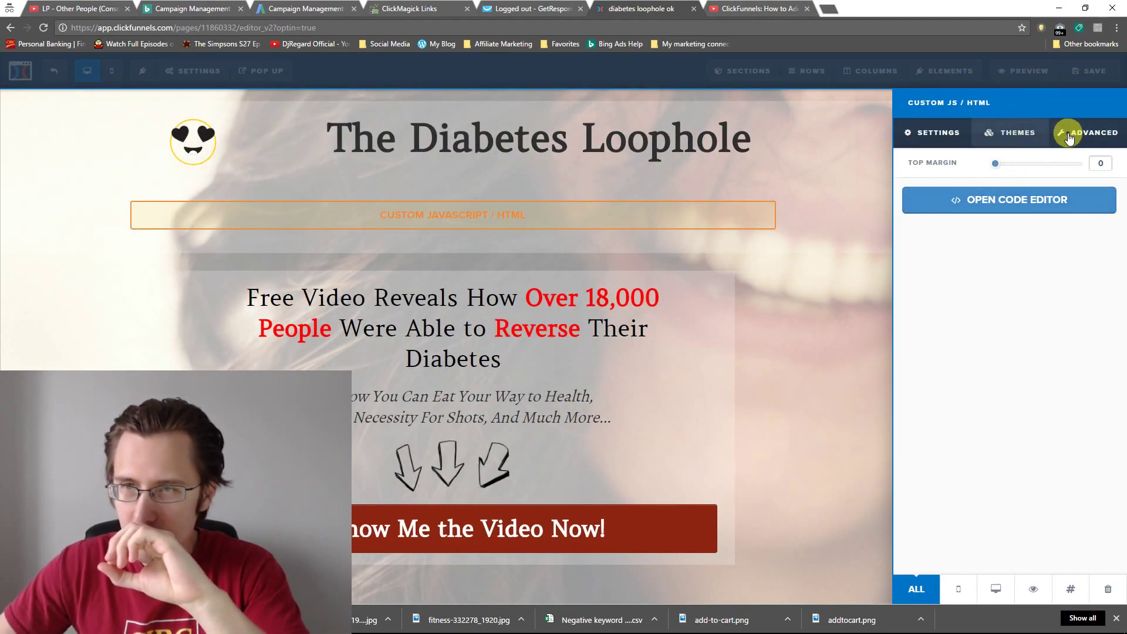
left_click(1009, 204)
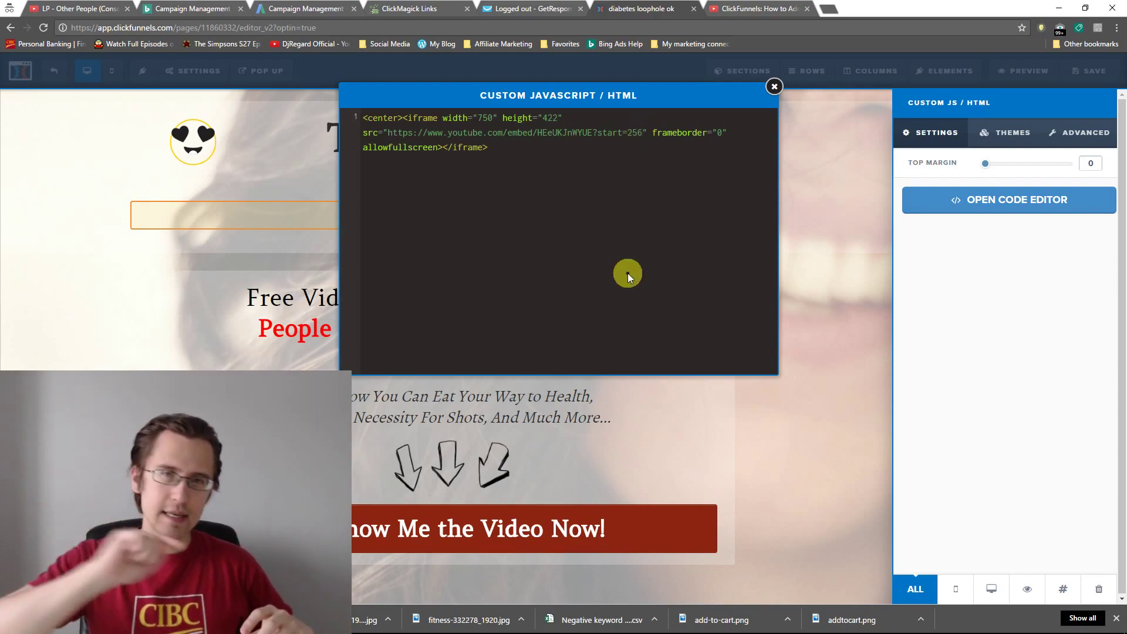
type("&")
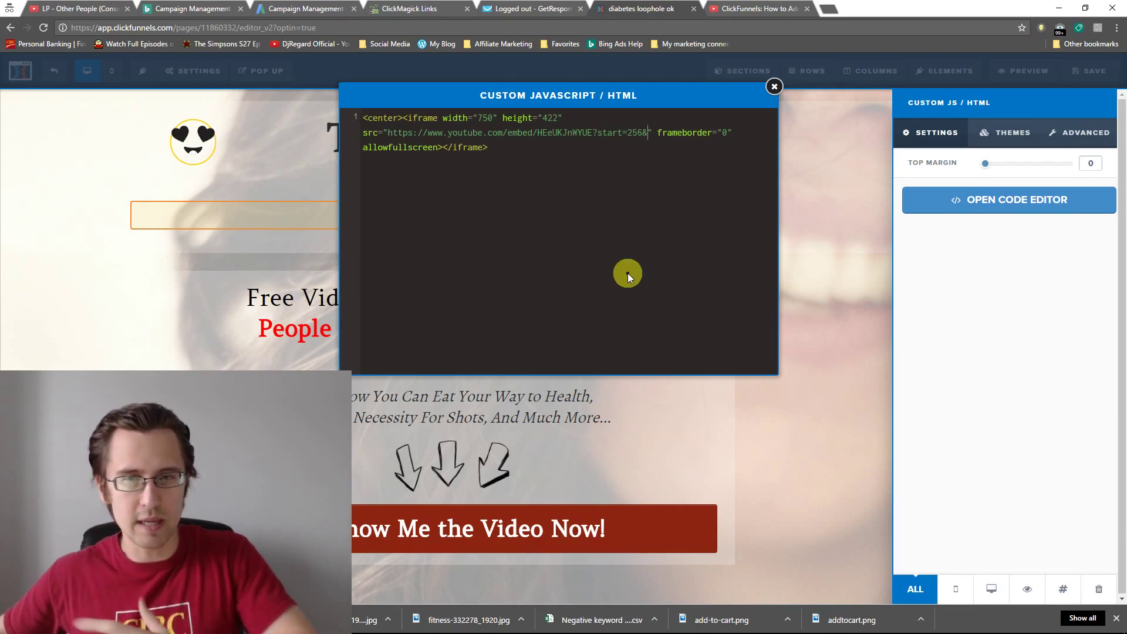
type("autoplay")
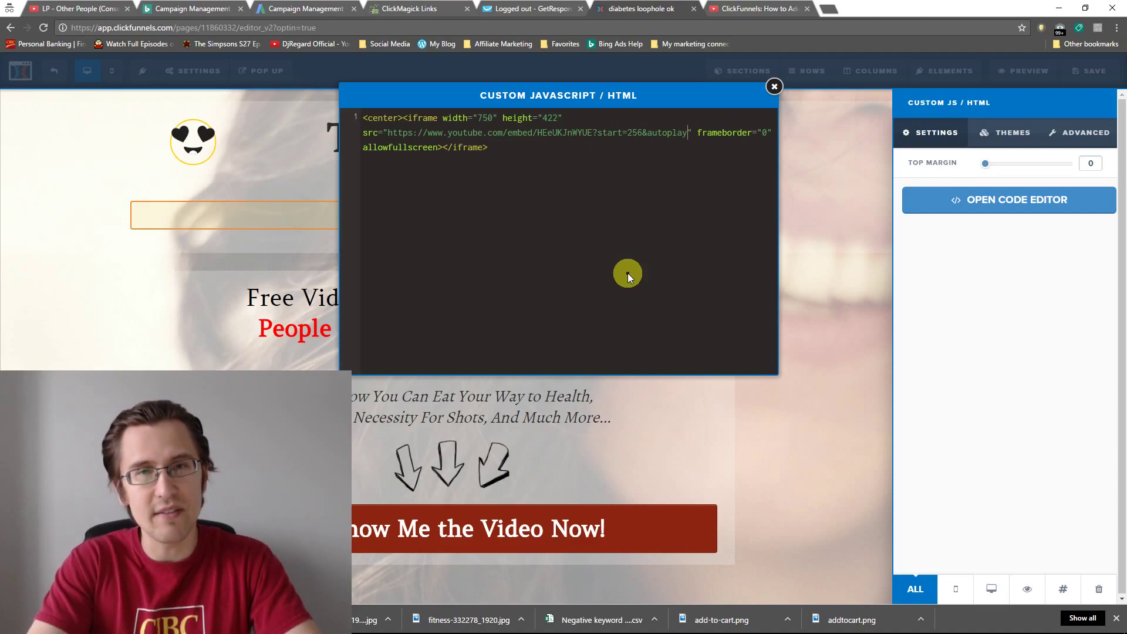
type("=1")
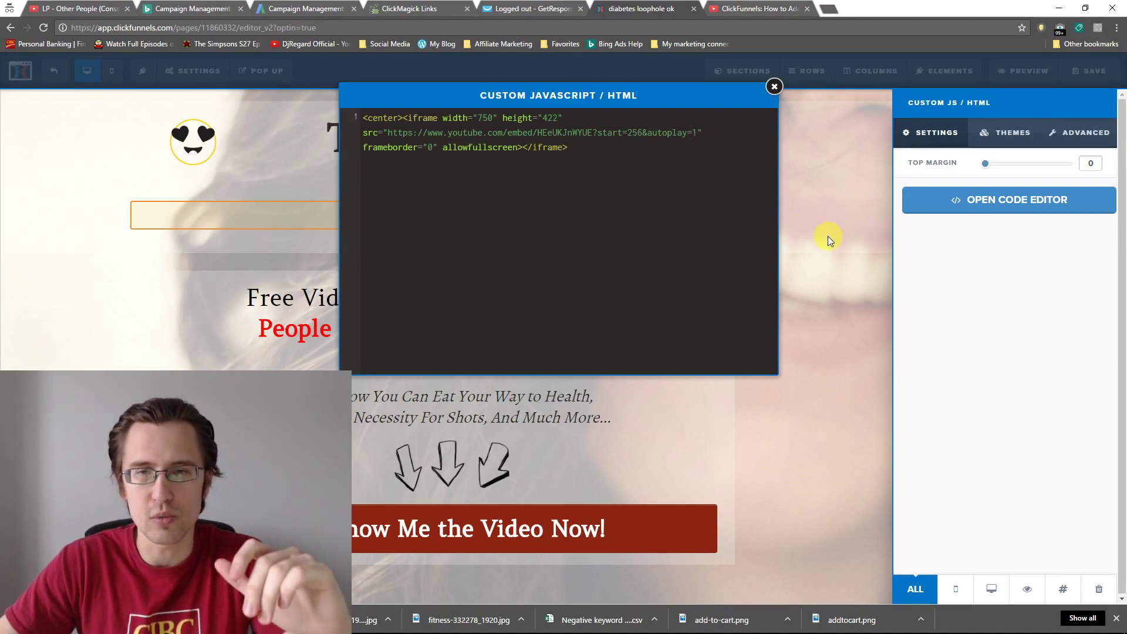
left_click(828, 235)
left_click(1076, 70)
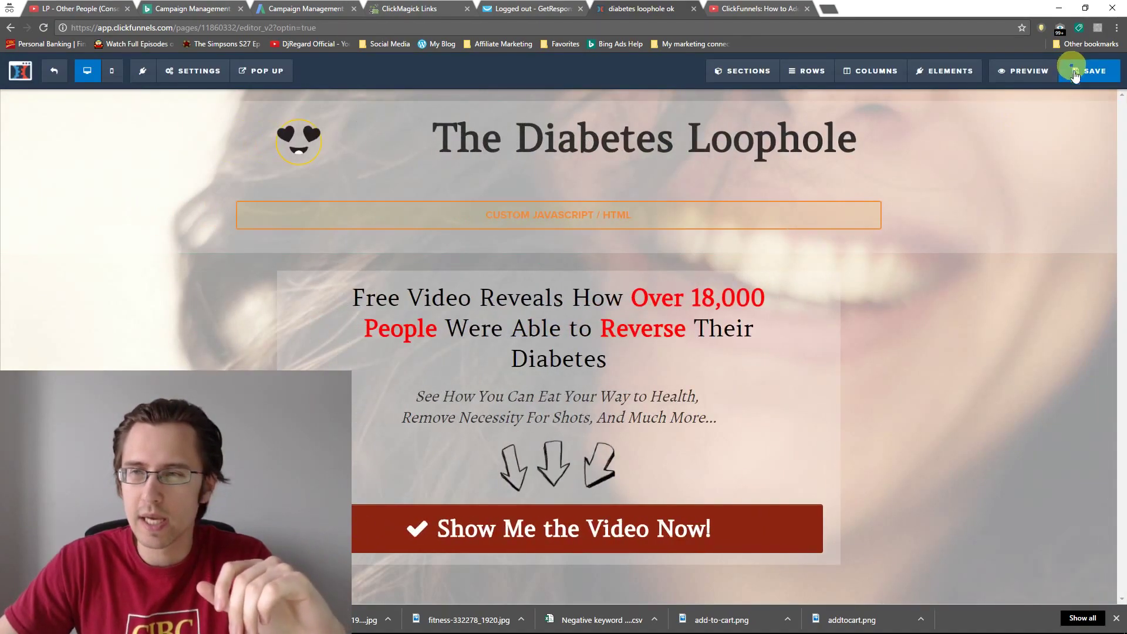
left_click(1016, 72)
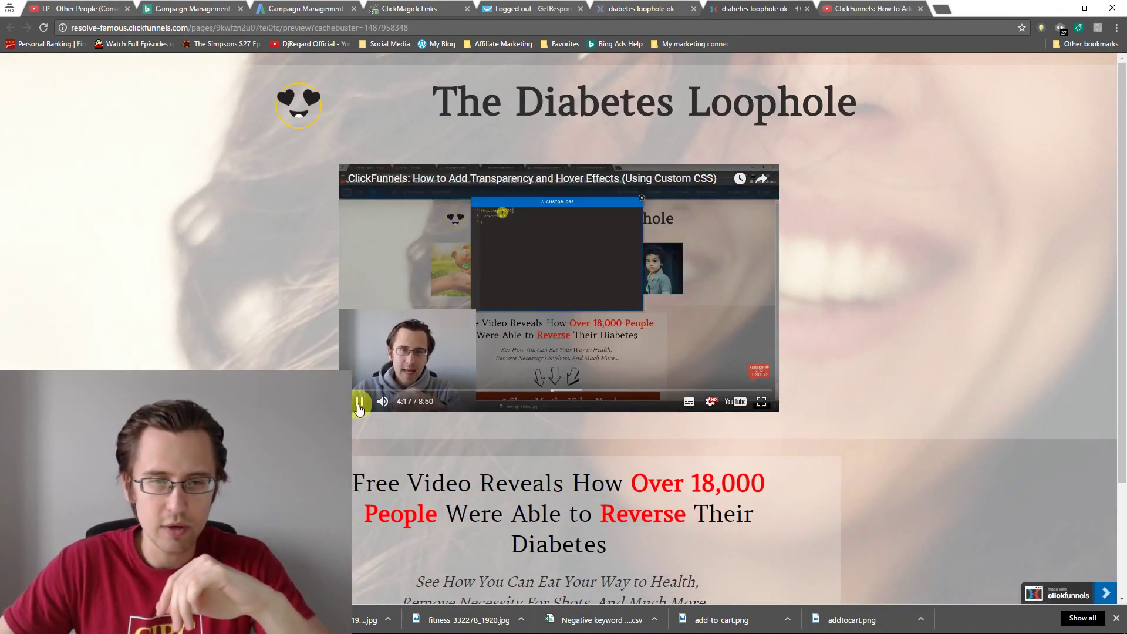
left_click(807, 9)
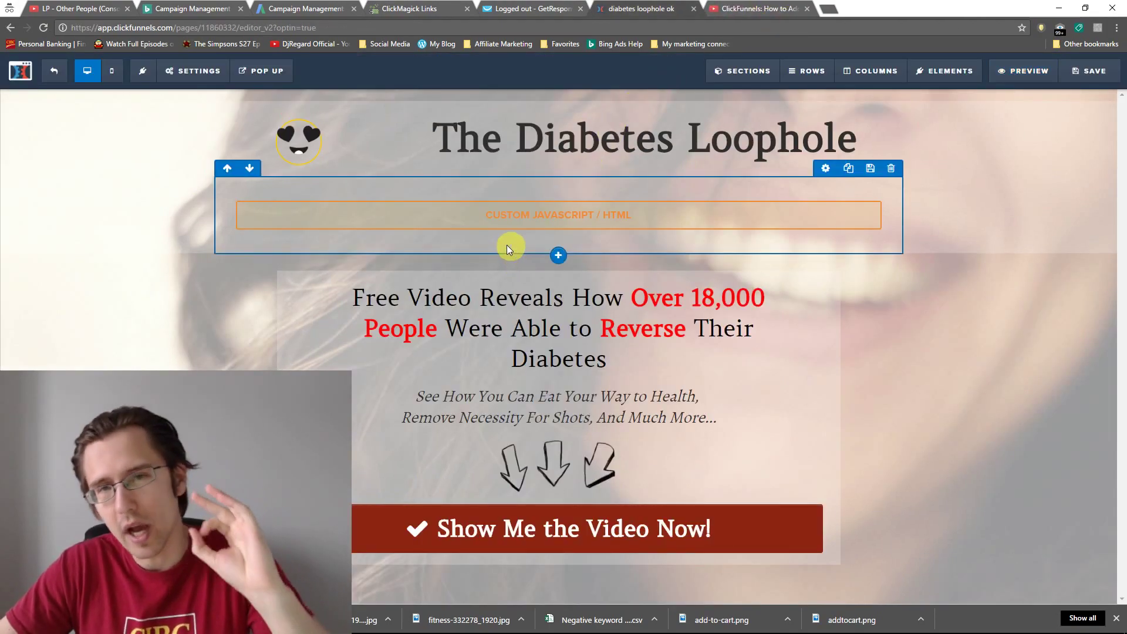